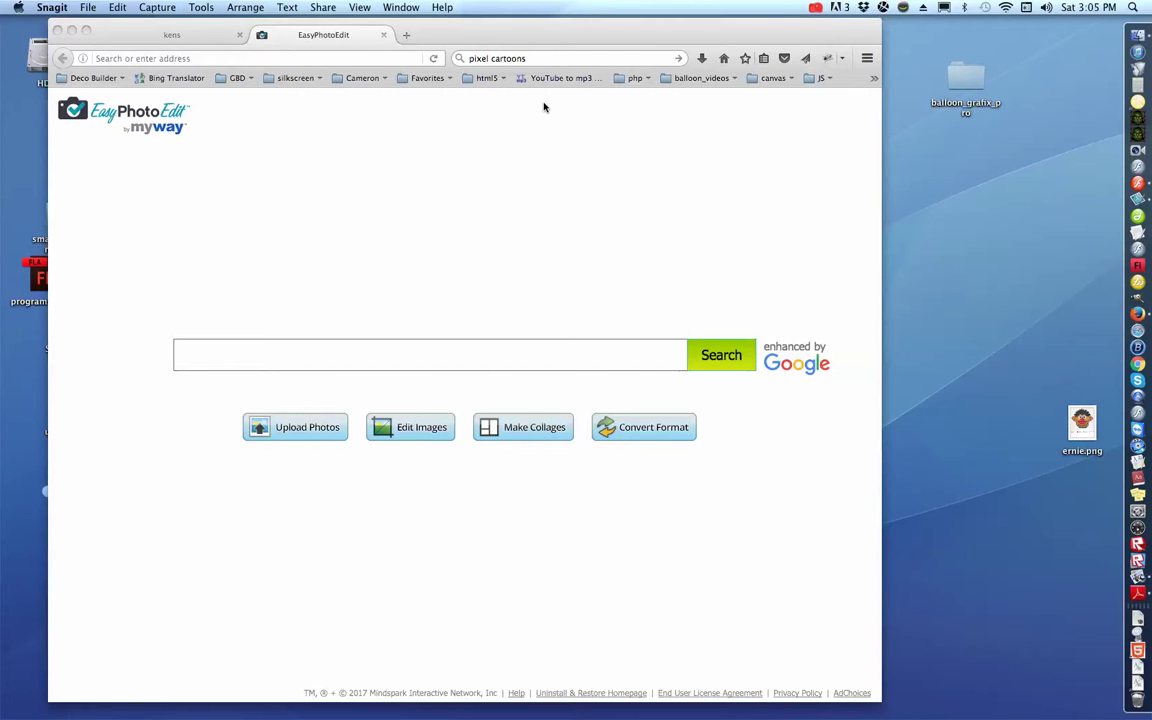
Search the web for "pixel cartoons" and switch to the image results.
left_click(566, 60)
double_click(506, 58)
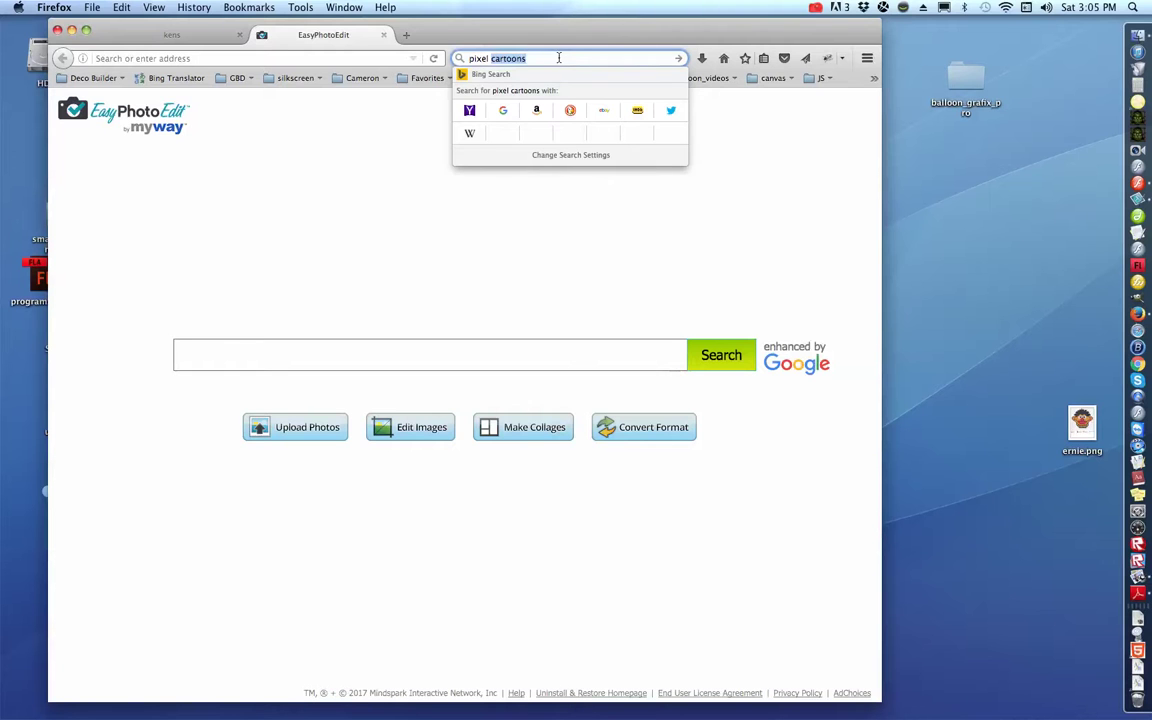
key("Return")
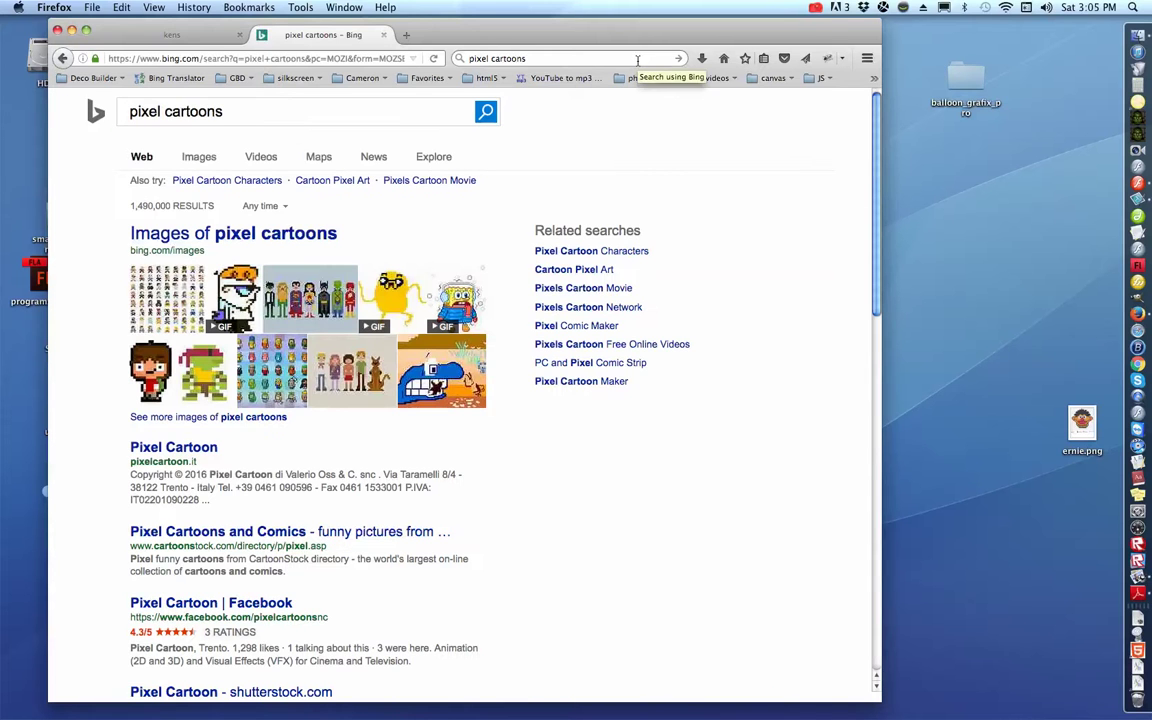
left_click(198, 156)
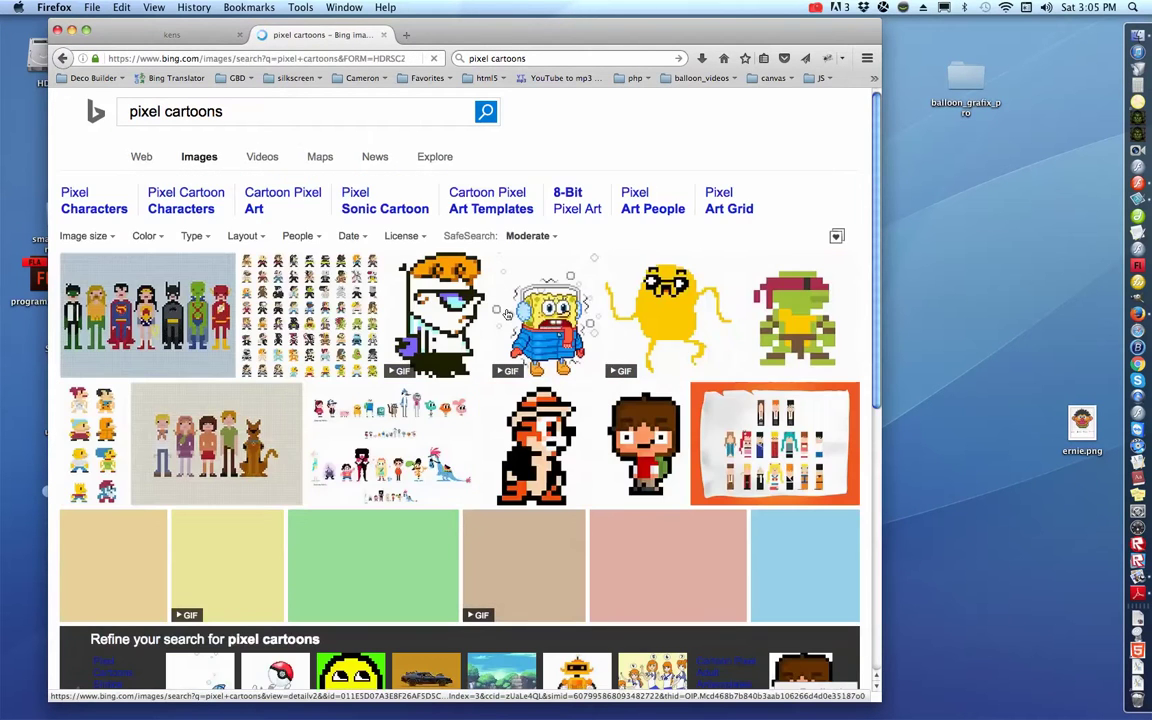
Copy the green one-eyed monster picture from the image results onto the desktop and open the saved th.jpg for viewing.
scroll(652, 312, "down", 2)
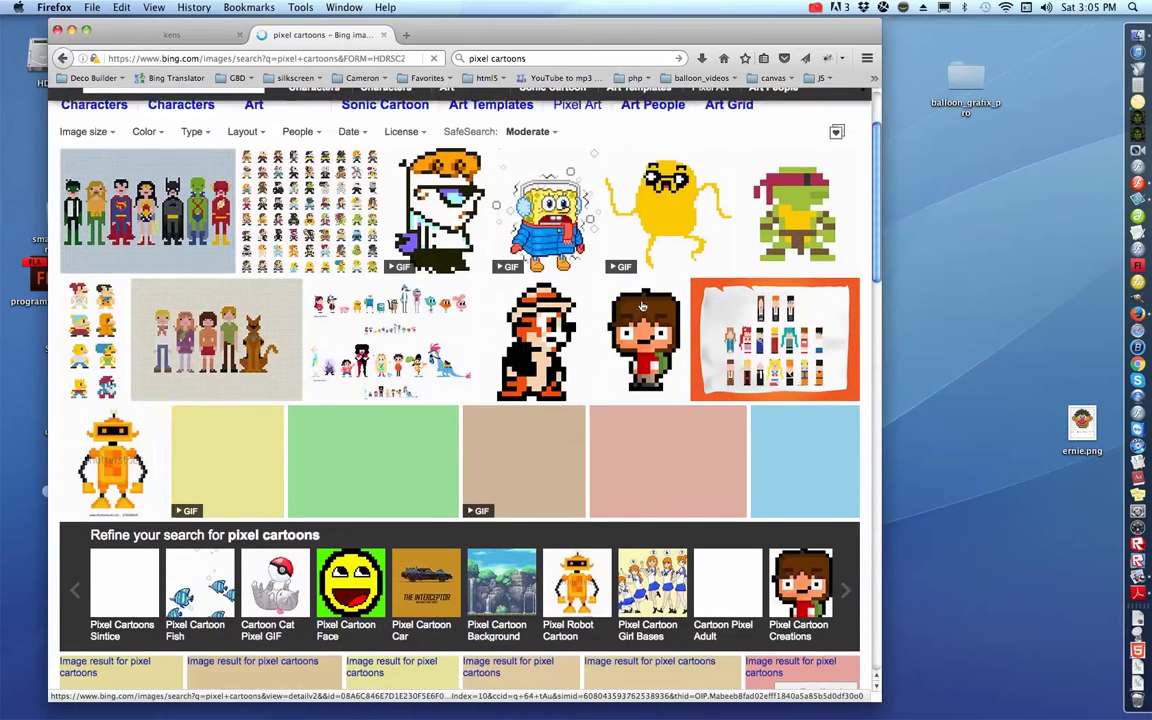
scroll(381, 325, "down", 3)
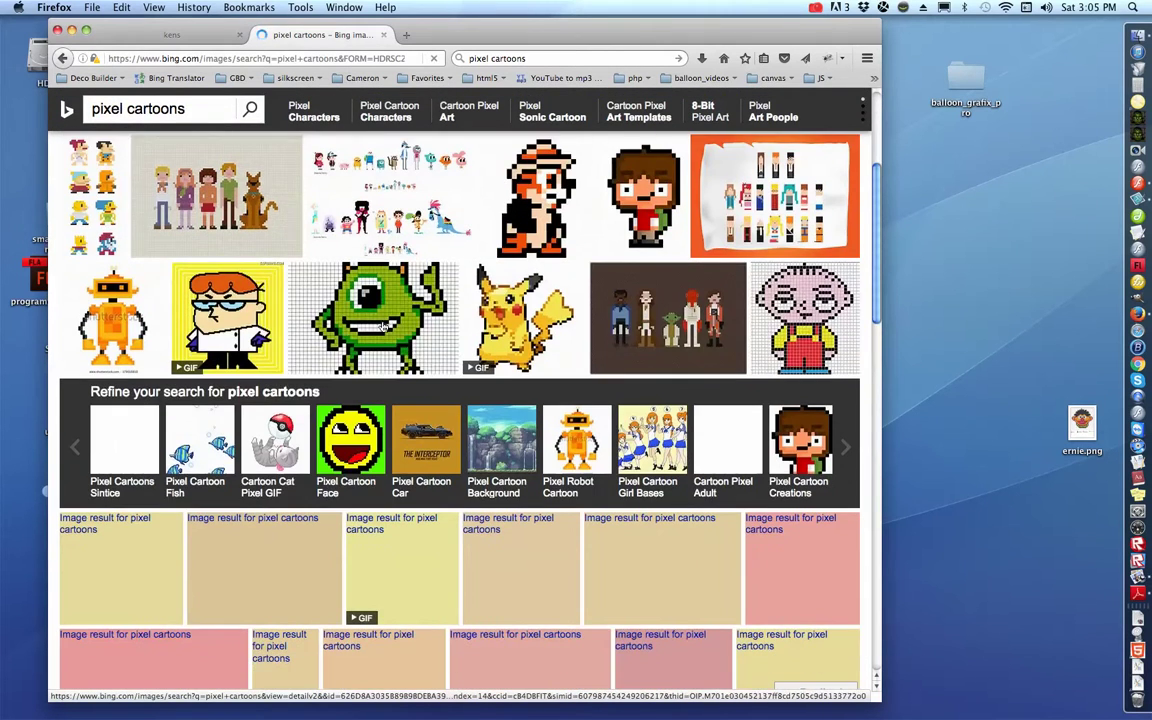
left_click(388, 331)
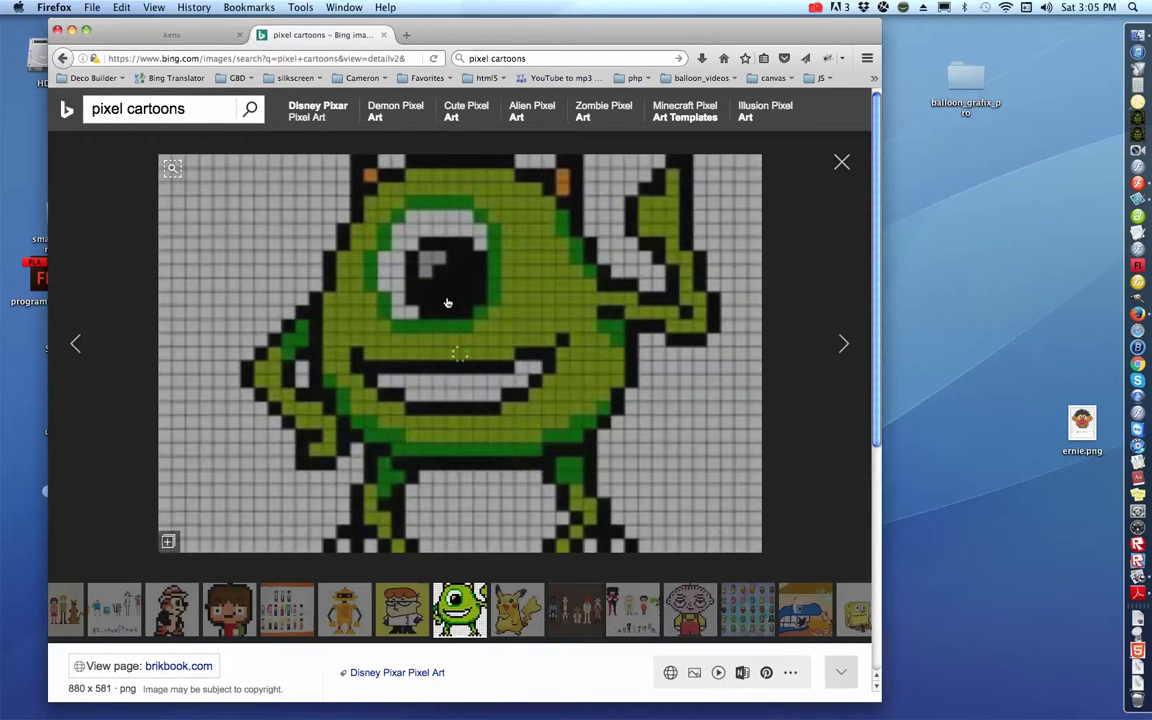
left_click_drag(398, 260, 972, 200)
left_click(985, 311)
left_click_drag(1078, 42, 1036, 250)
double_click(1035, 250)
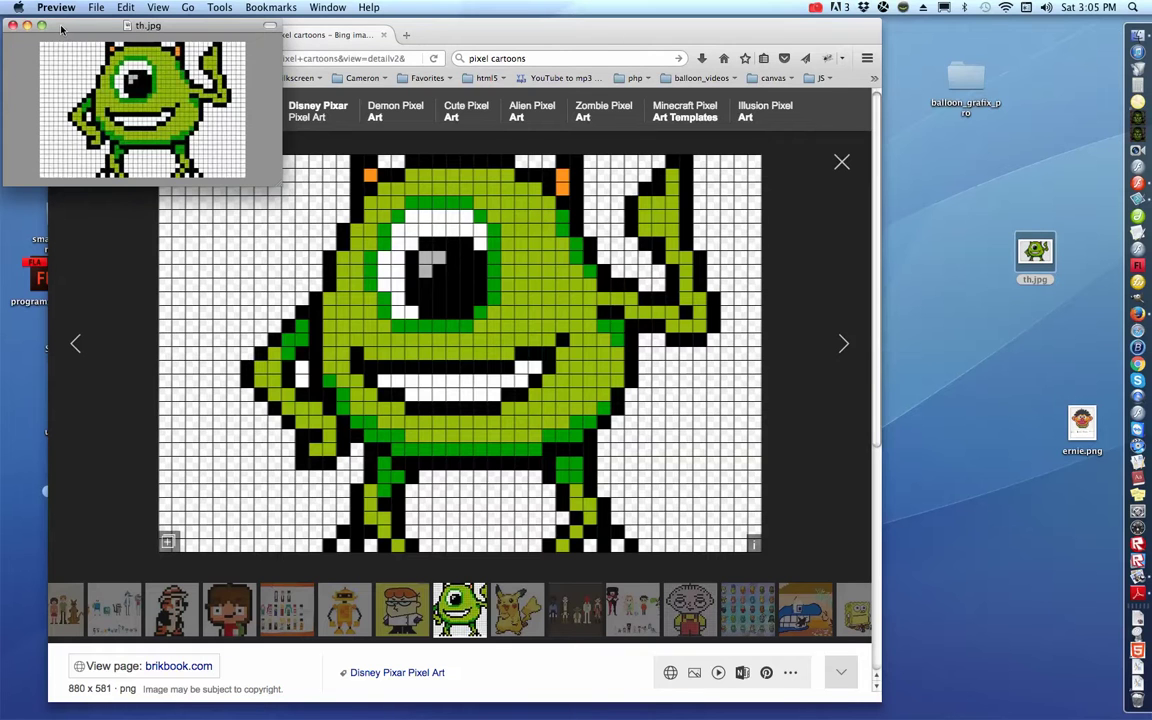
left_click_drag(61, 28, 791, 157)
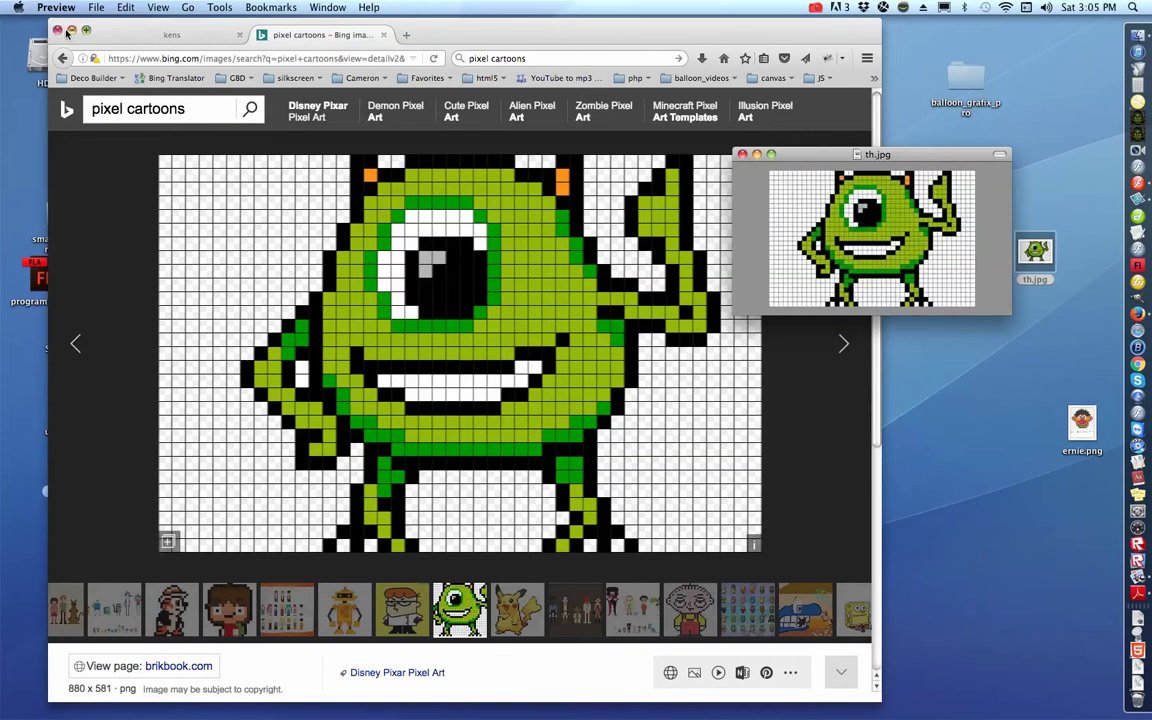
Close the image search page and move the browser window down to uncover the desktop.
left_click(383, 36)
left_click(383, 36)
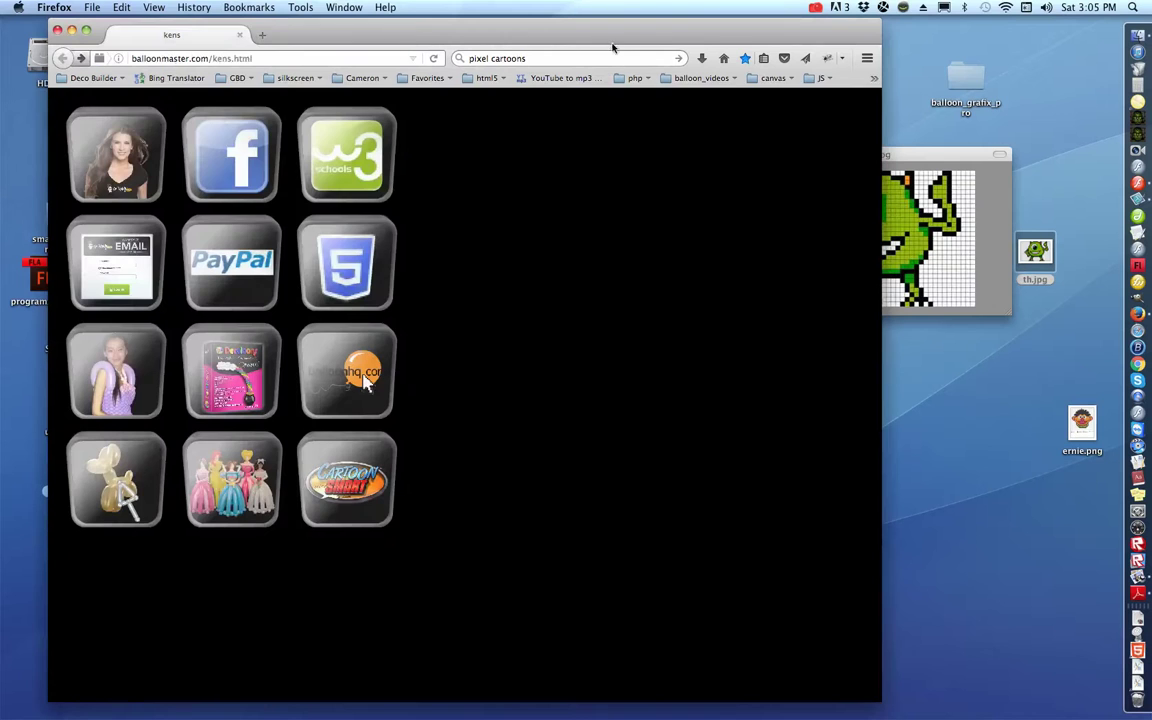
left_click_drag(681, 36, 738, 546)
left_click(957, 465)
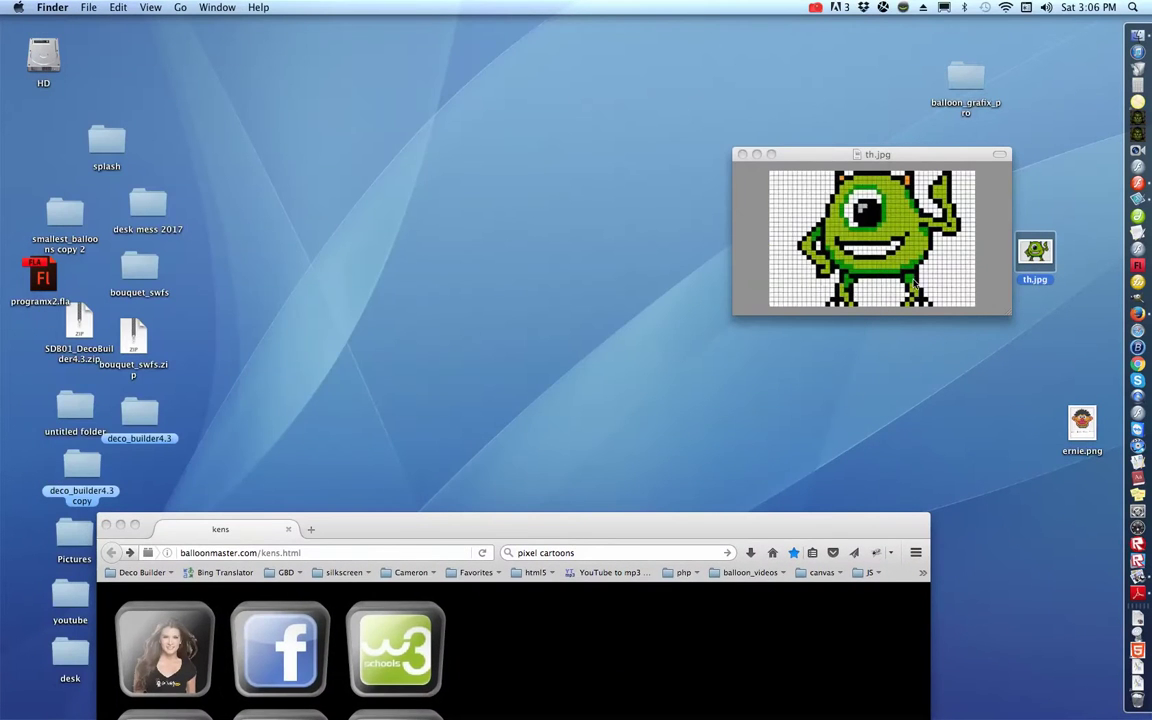
Close the th.jpg preview and place ernie.png directly below th.jpg on the desktop.
left_click_drag(810, 162, 713, 224)
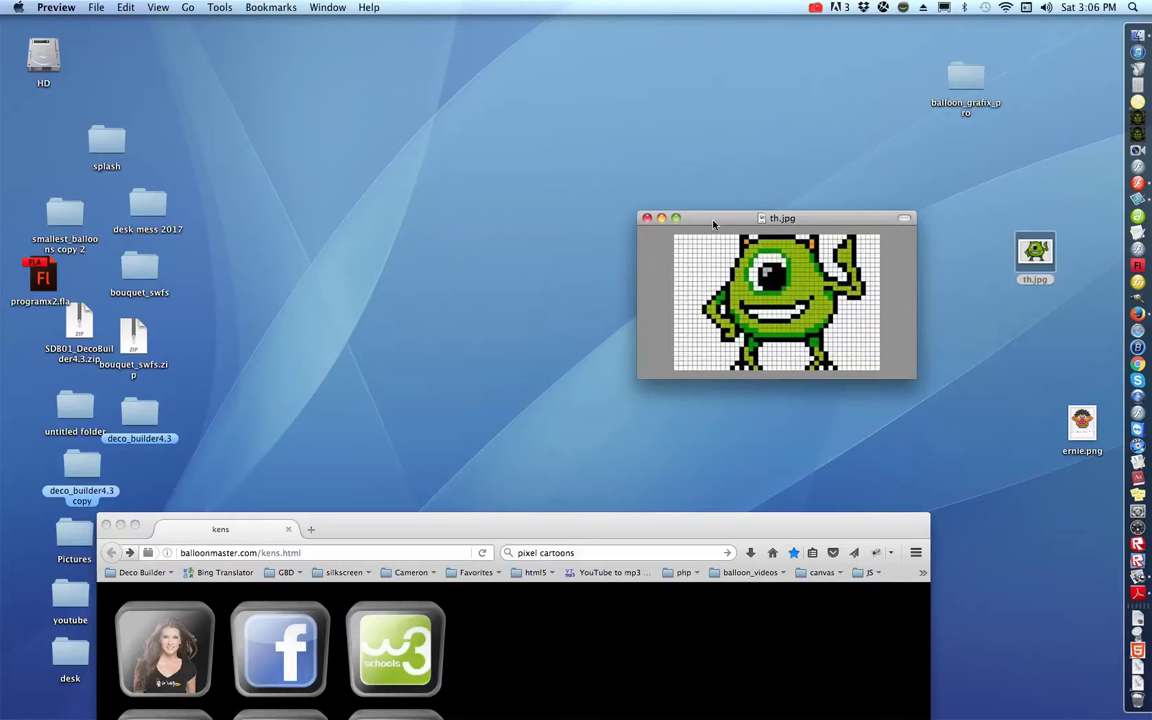
left_click(647, 218)
left_click_drag(913, 330, 1041, 336)
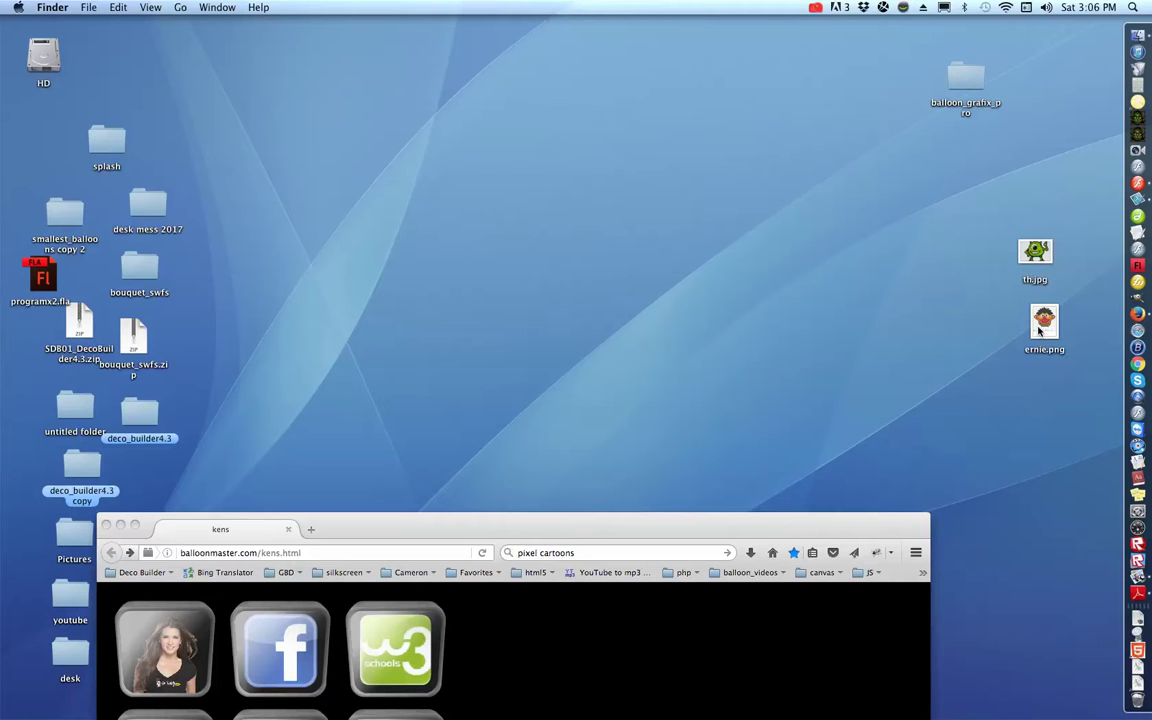
Open the balloon_grafix_pro folder from the desktop and display its contents in columns.
double_click(963, 80)
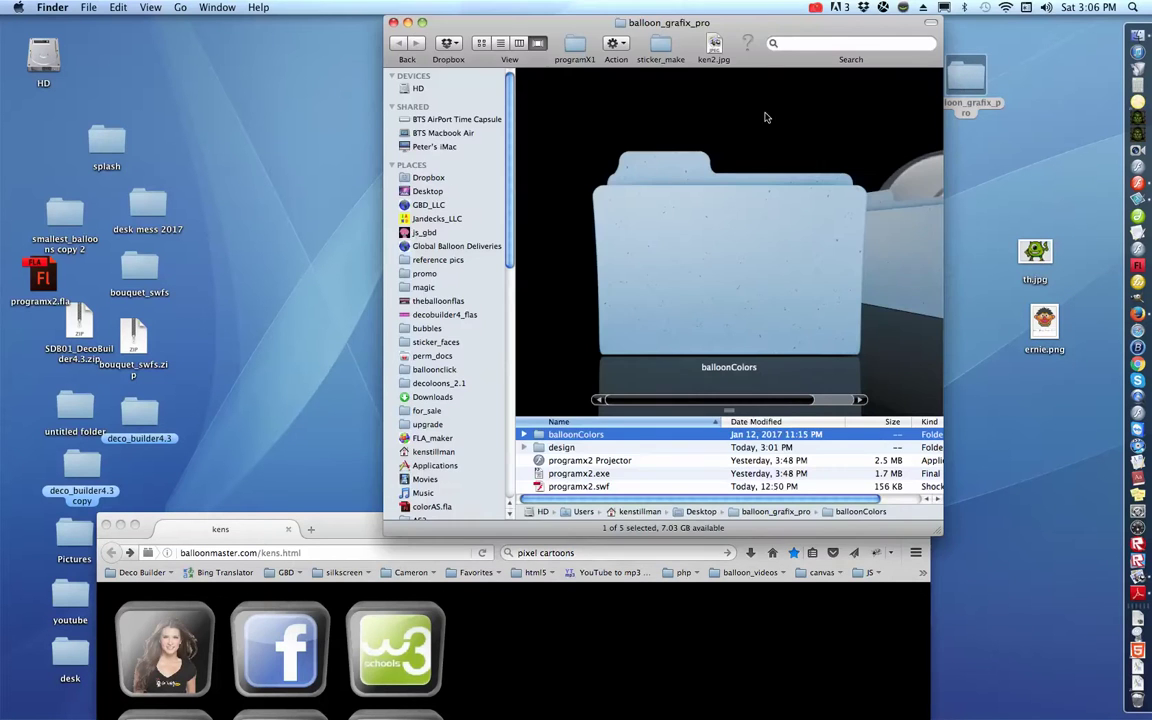
left_click_drag(768, 30, 650, 30)
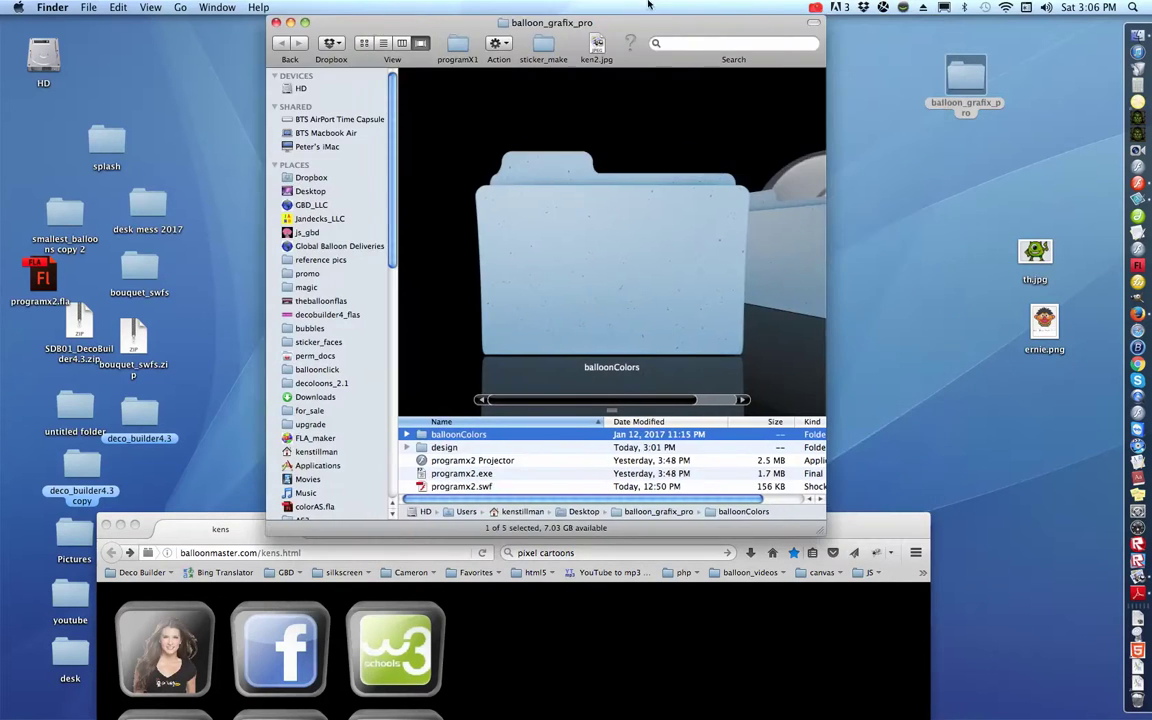
left_click(400, 43)
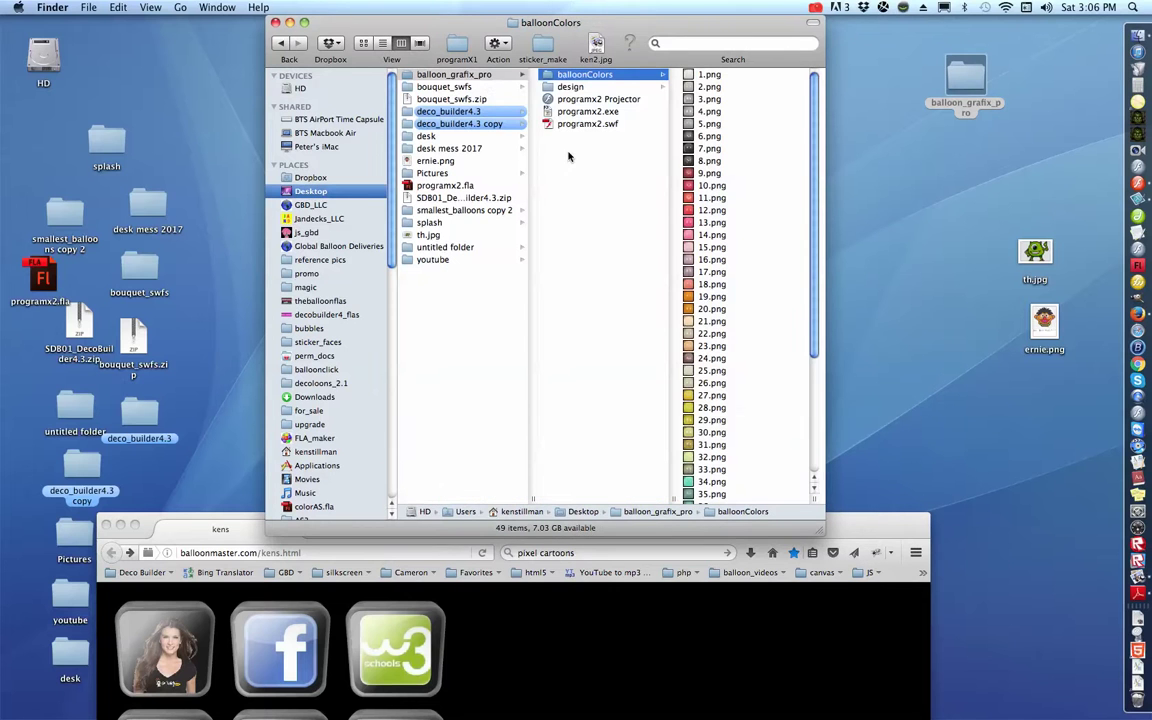
Make the folder window taller and list the files inside the design folder.
left_click(698, 540)
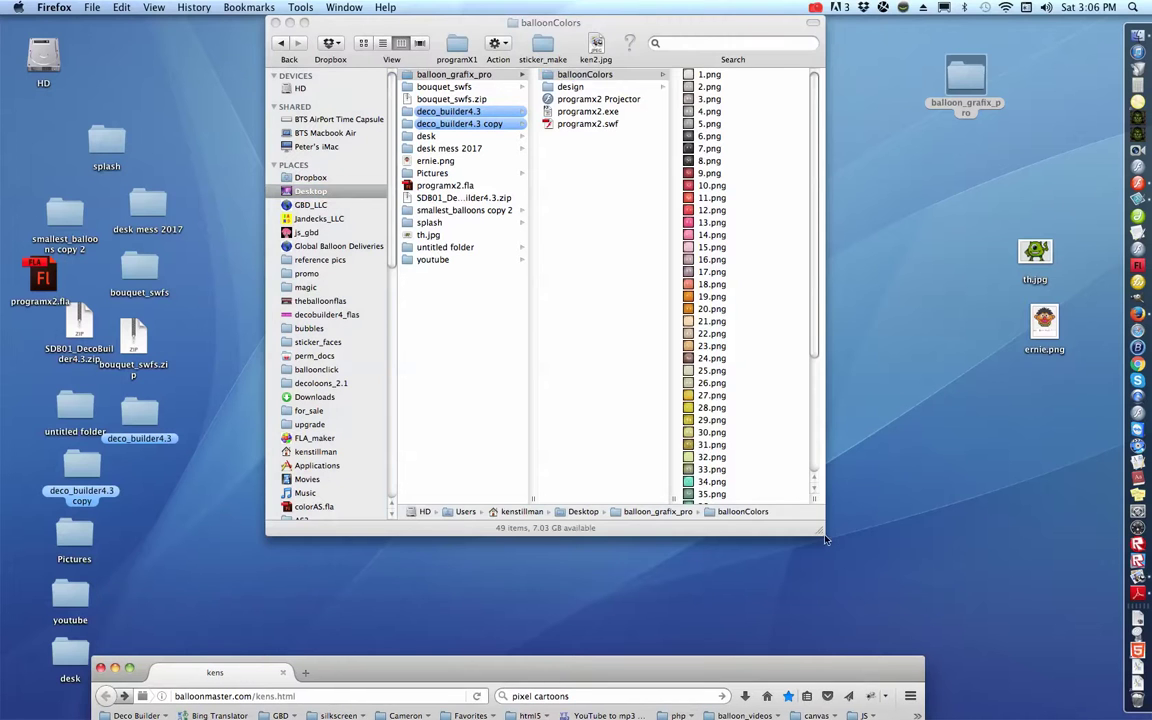
left_click_drag(820, 531, 841, 697)
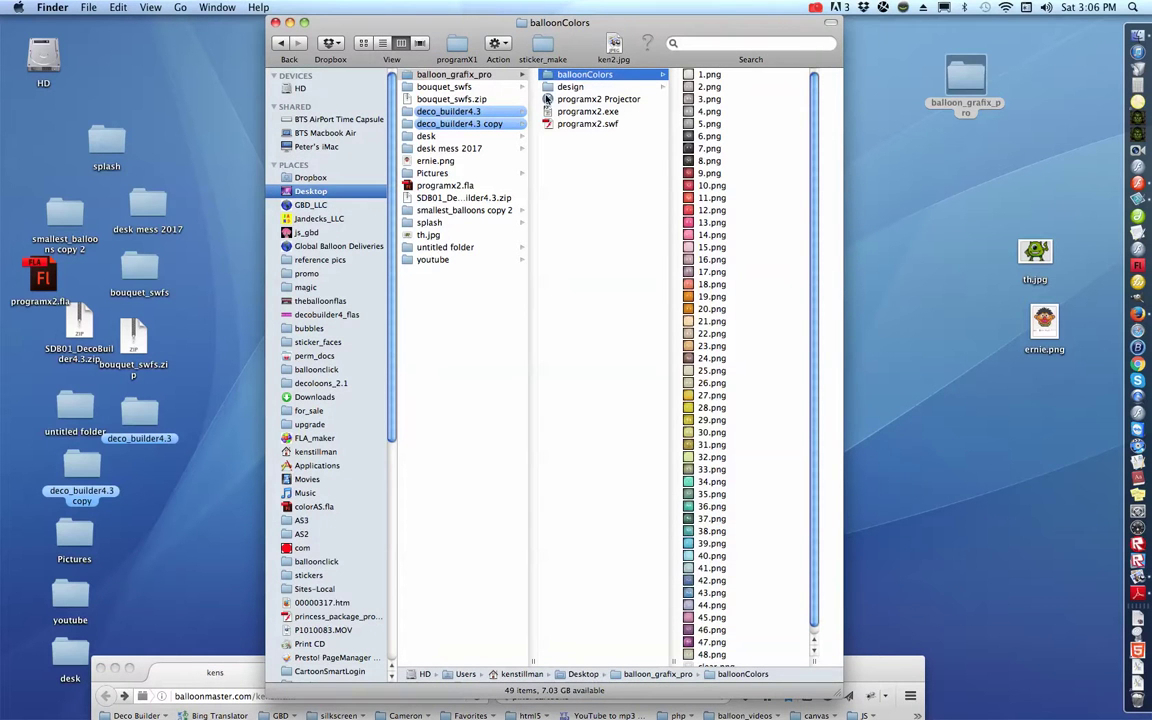
left_click(568, 88)
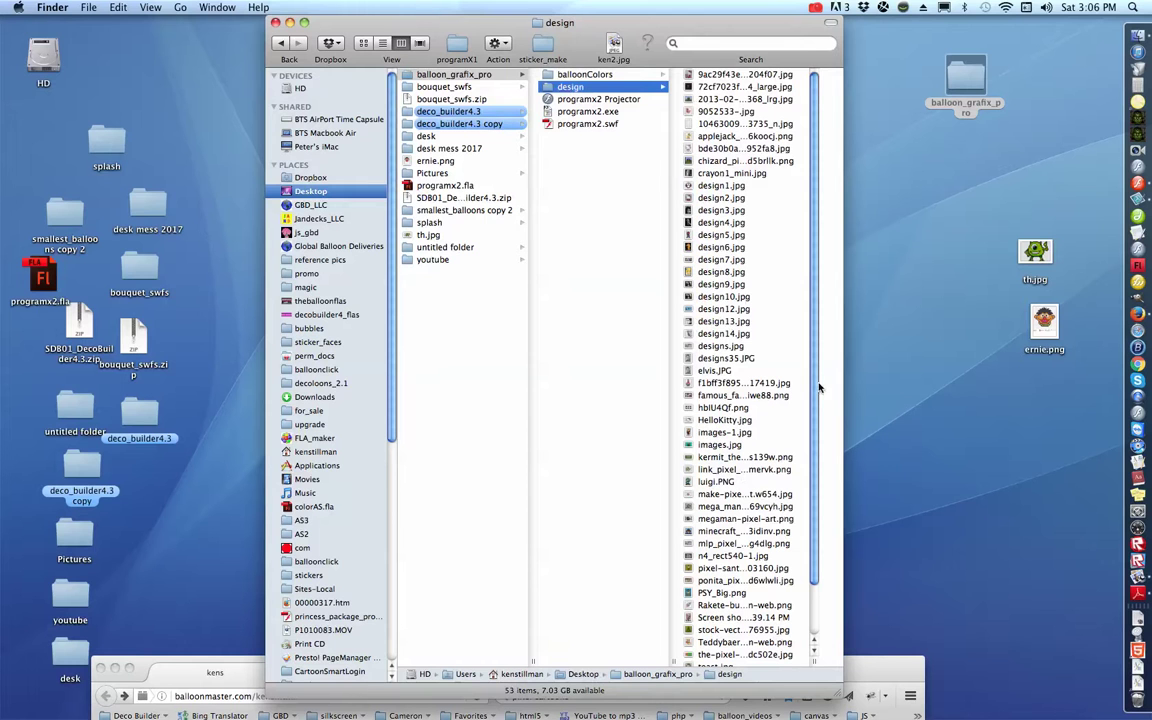
left_click(924, 315)
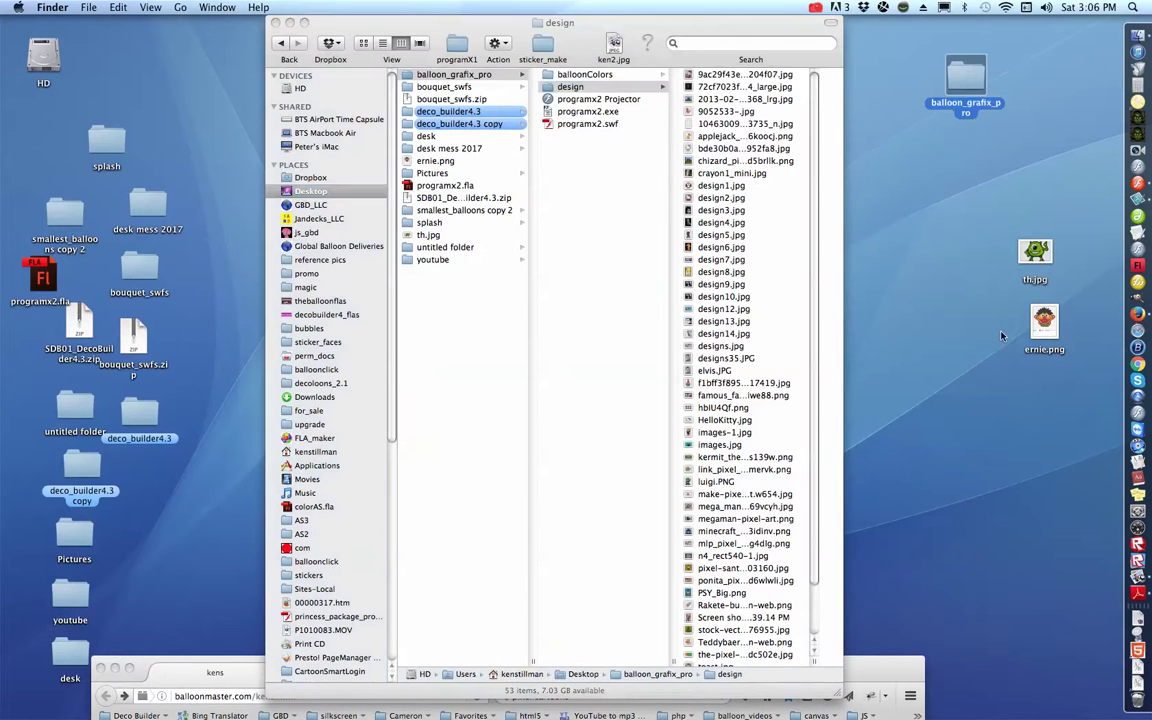
Rename the desktop file ernie.png to design.png.
left_click_drag(1043, 325, 1005, 321)
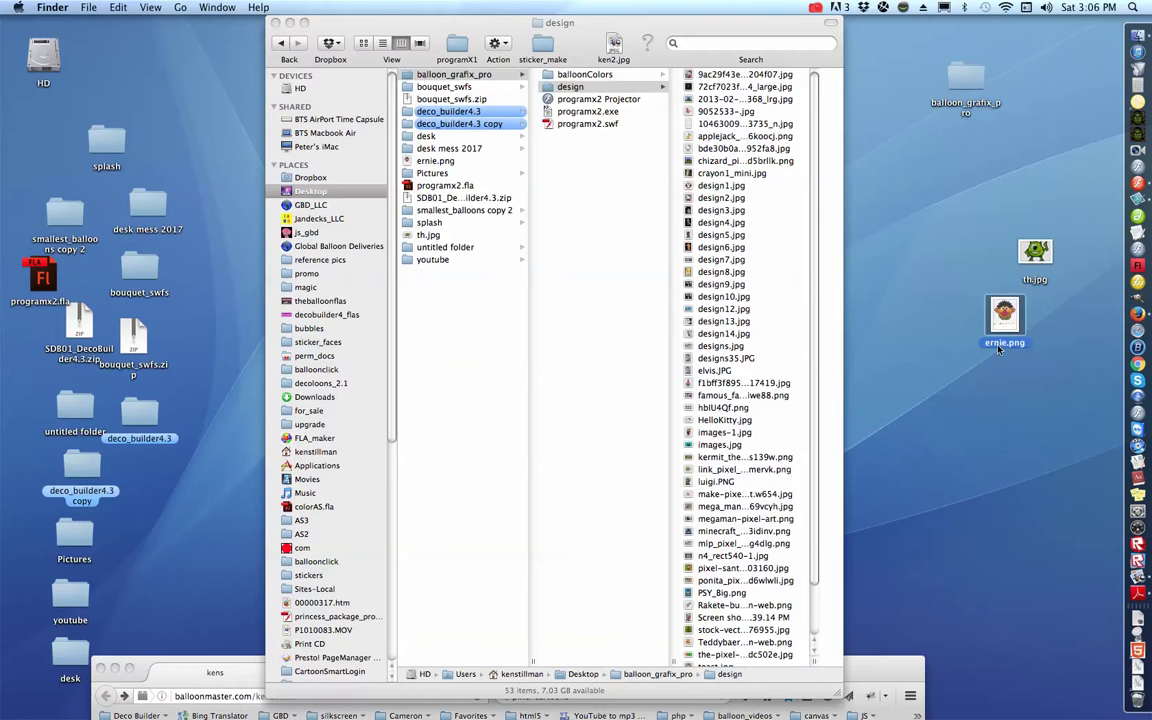
type("des")
type("ig")
type("n")
key("Escape")
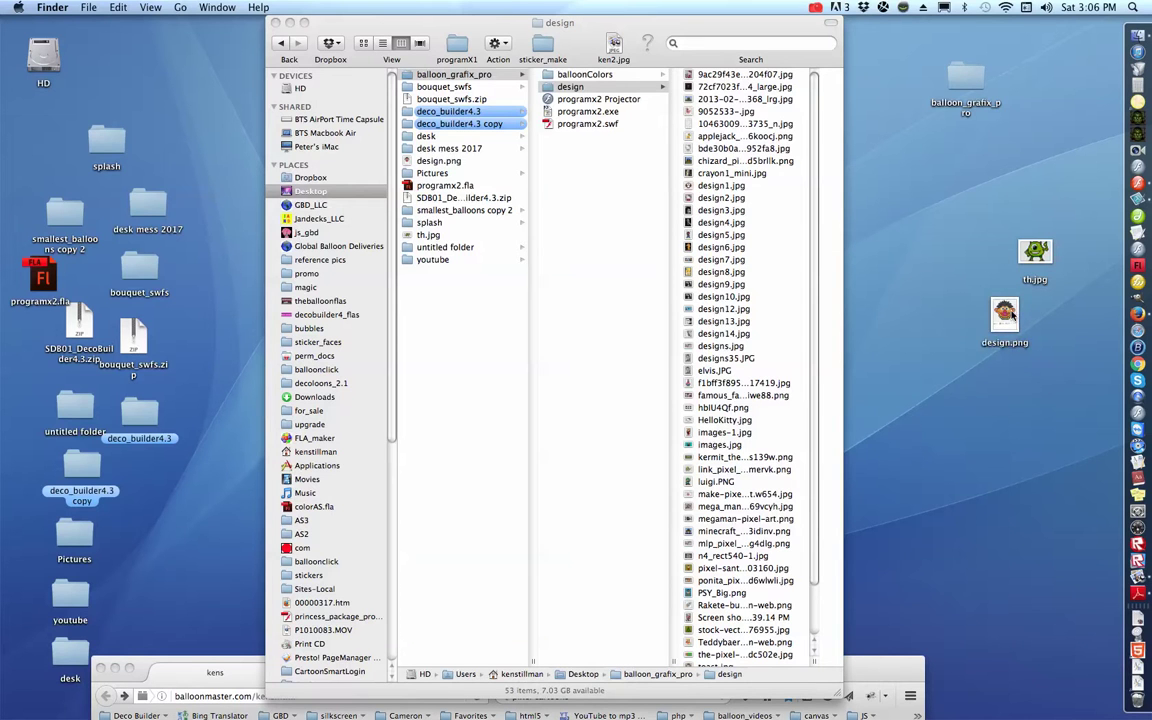
Change the extension of design.png to .jpg and accept the extension change.
left_click(1022, 342)
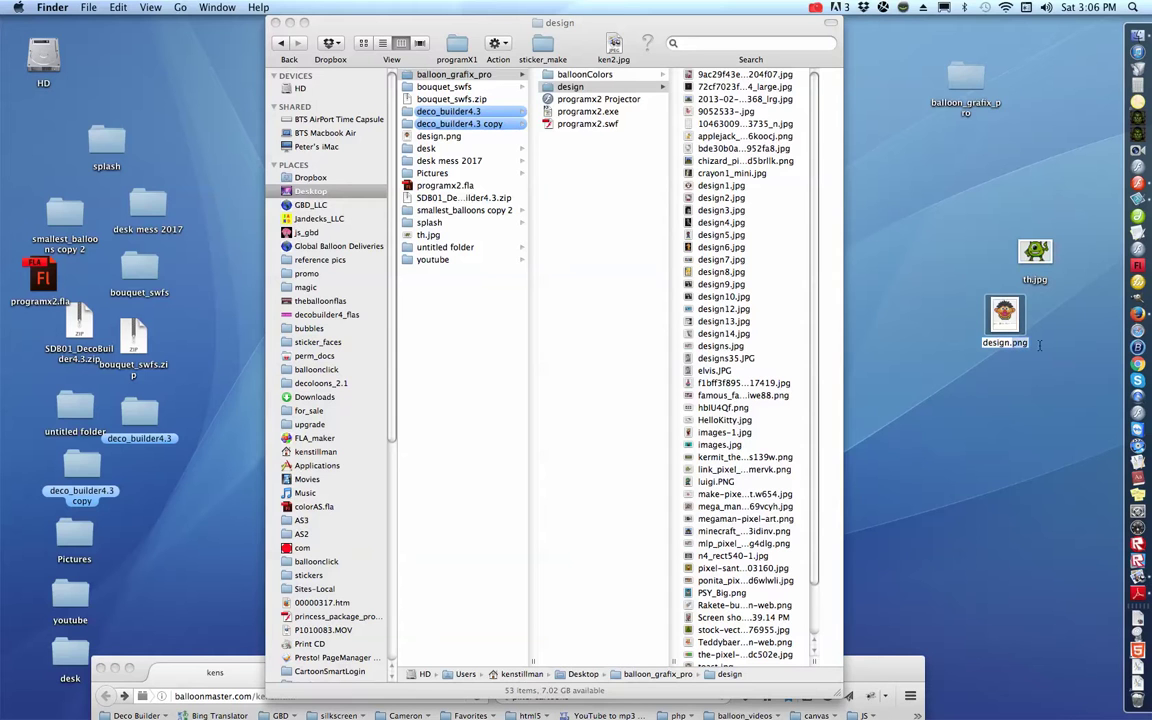
key("BackSpace")
key("BackSpace")
key("BackSpace")
type("jpg")
key("Return")
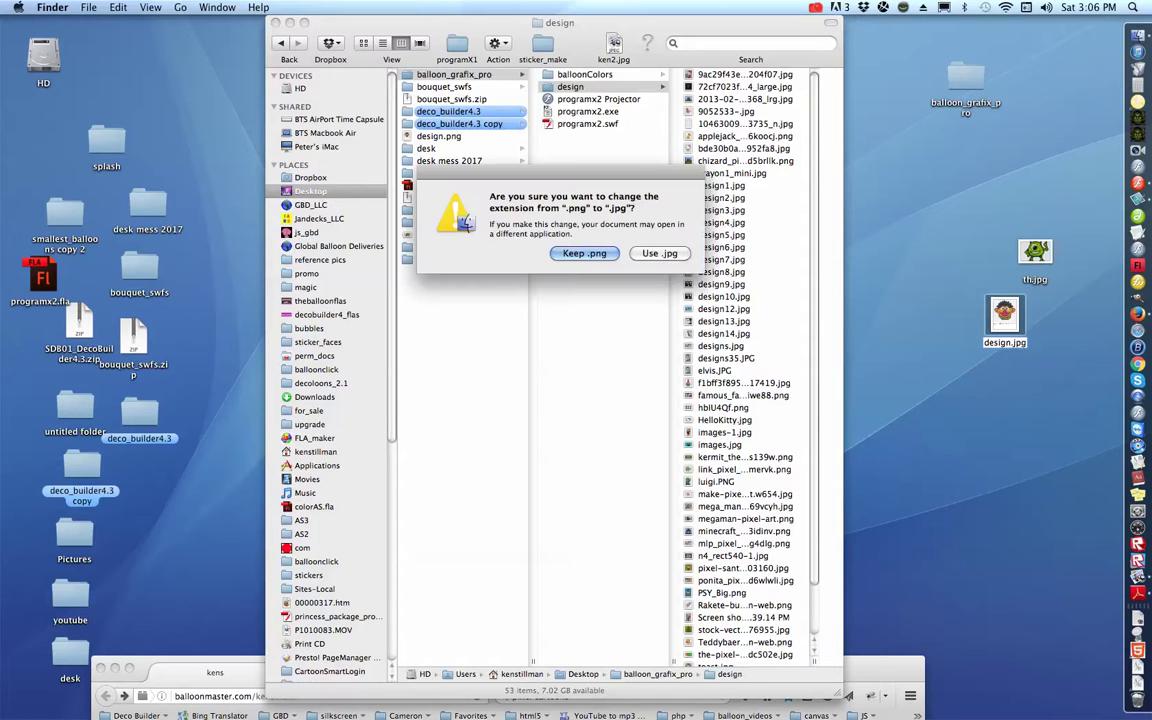
left_click(660, 256)
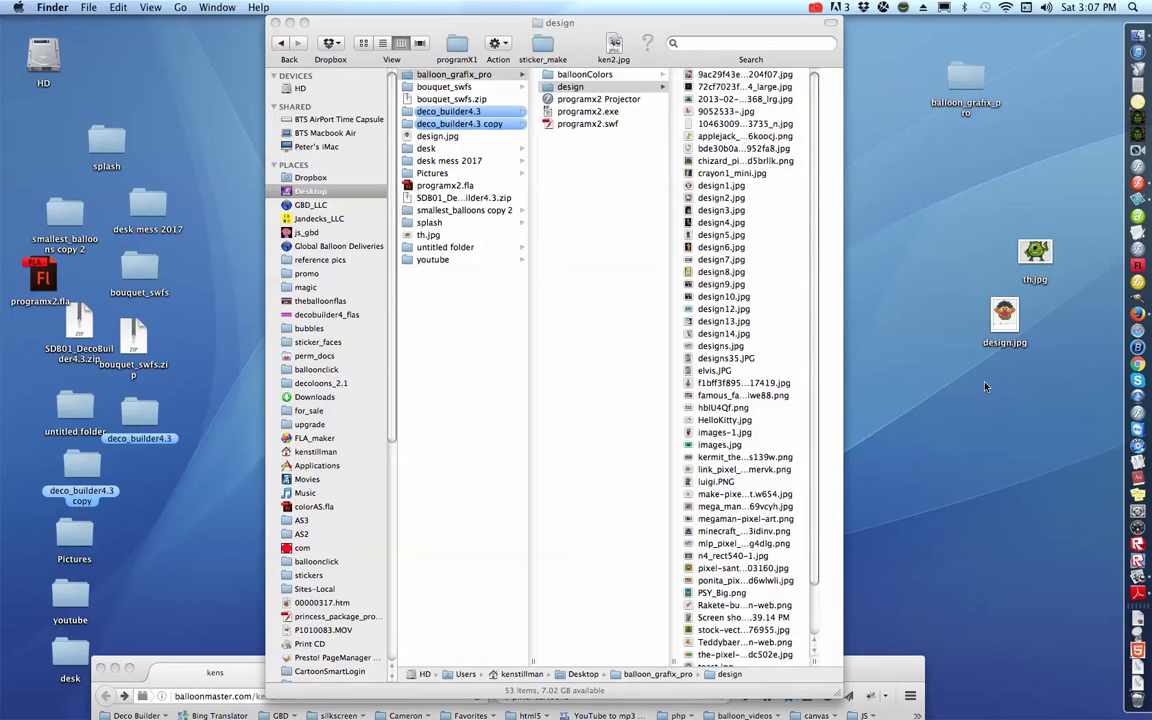
Move design.jpg from the desktop into the design folder of balloon_grafix_pro.
left_click(552, 89)
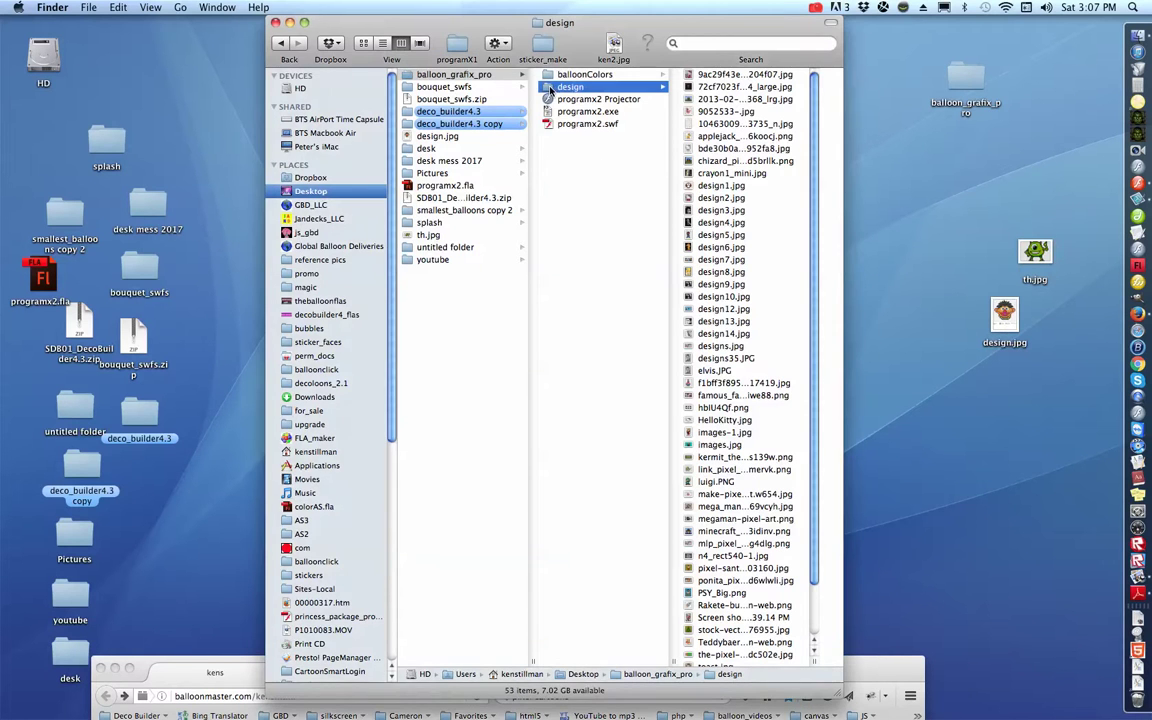
left_click_drag(1008, 335, 745, 250)
left_click(903, 279)
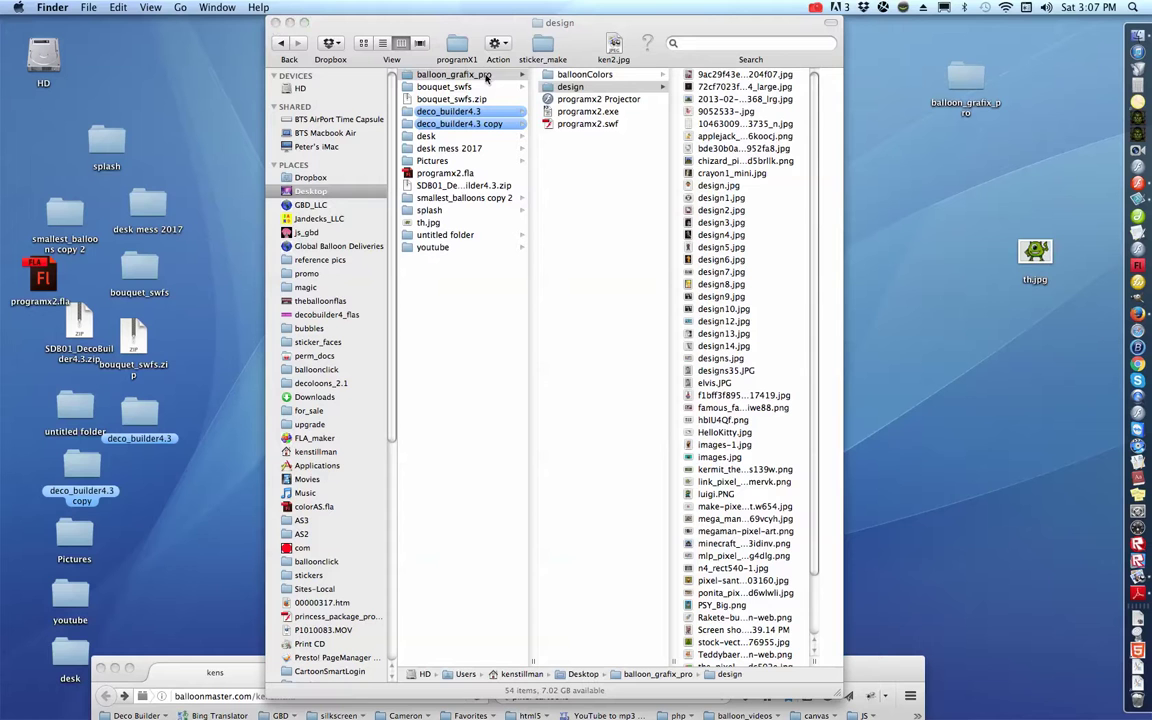
Launch programx2 Projector, load the design photo and reposition it near the centre of the canvas.
double_click(548, 103)
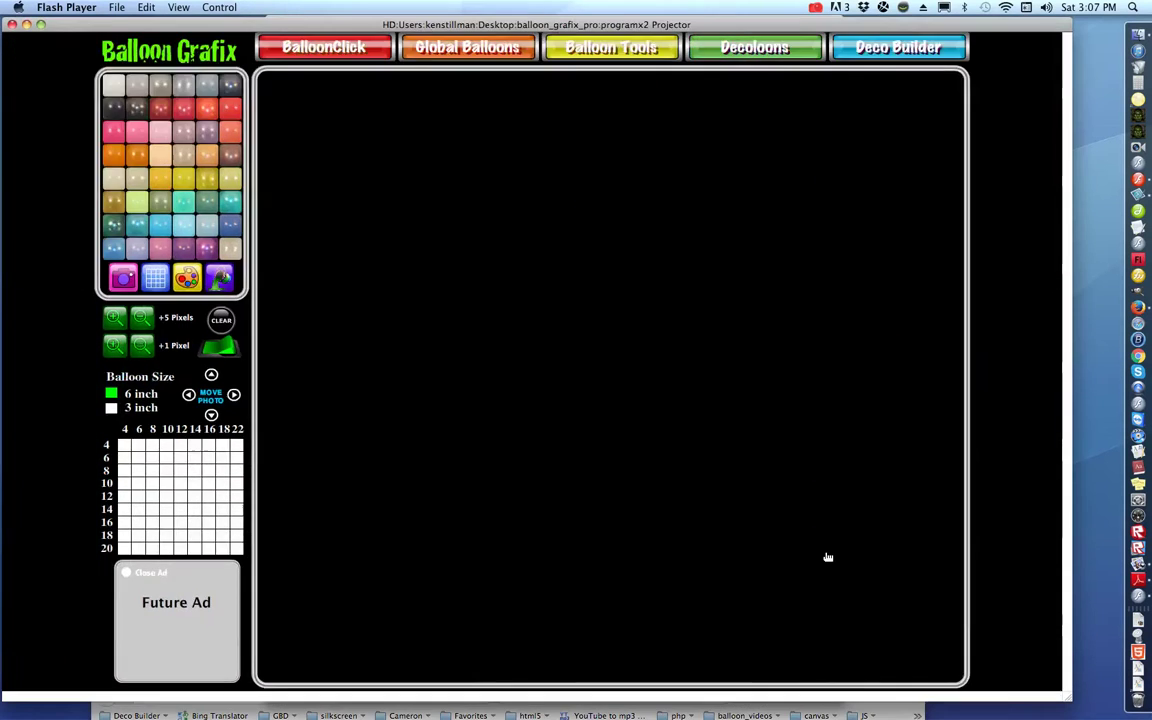
left_click(123, 283)
scroll(530, 325, "up", 3)
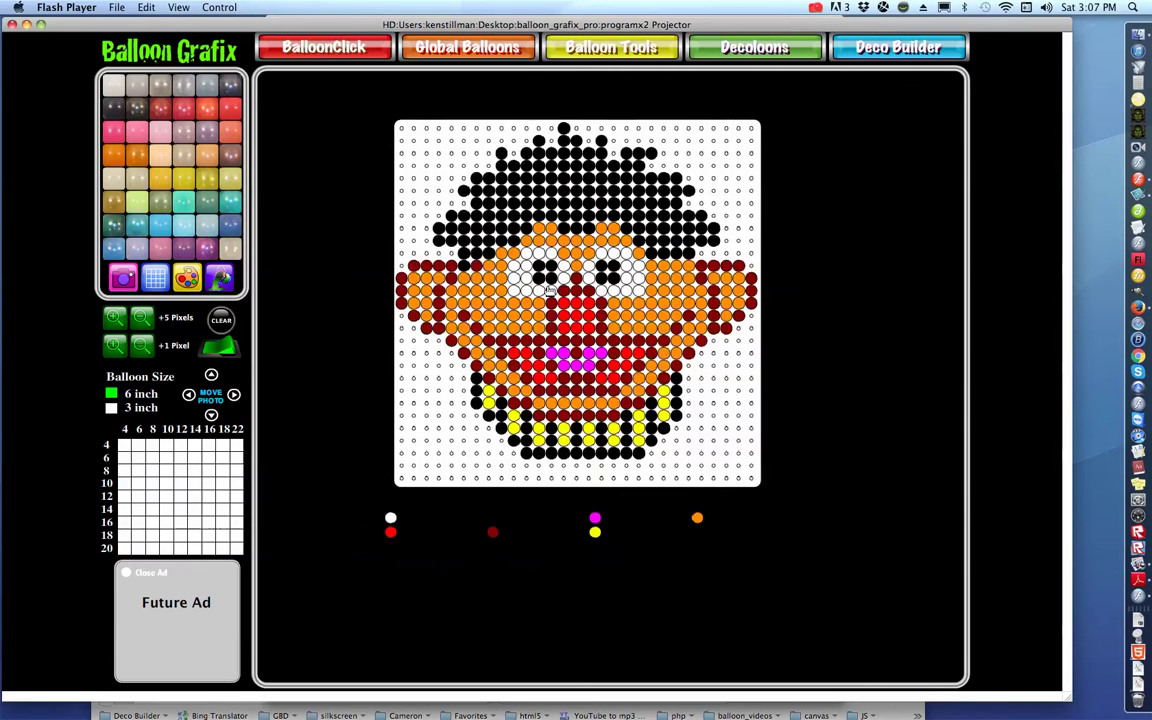
scroll(530, 324, "down", 3)
scroll(550, 330, "up", 3)
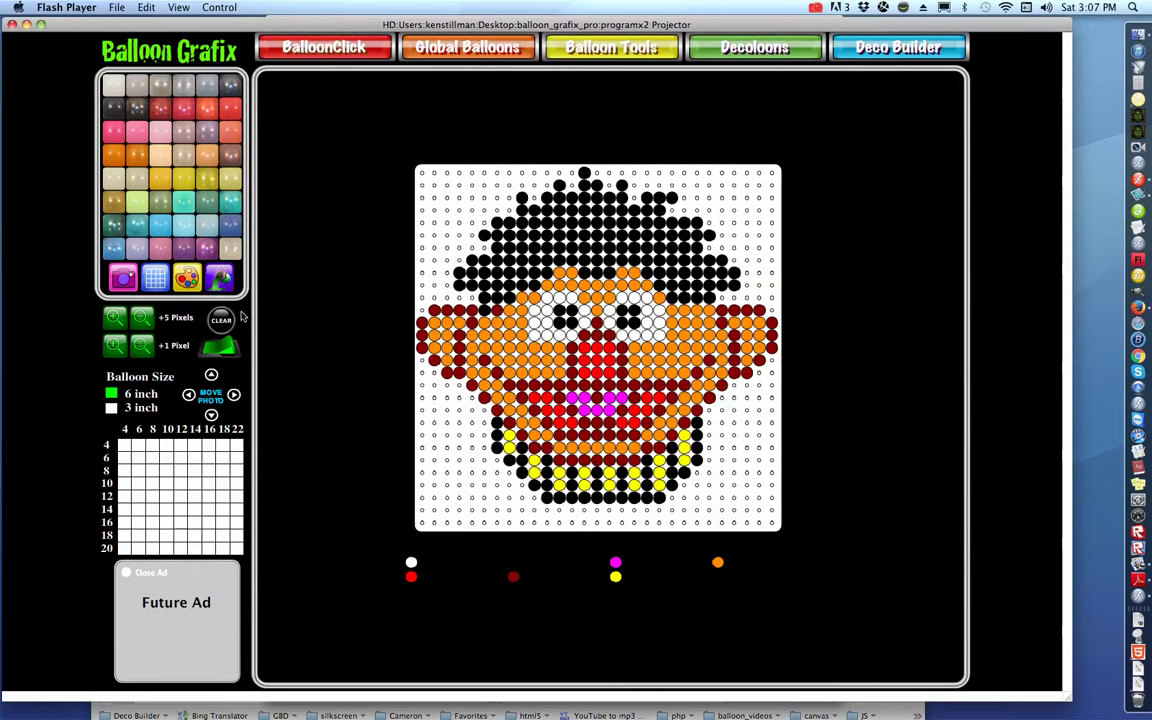
Set the balloon size to 3 inch, choose the grid of 11 columns by 10 rows, and overlay it on the photo.
left_click(148, 282)
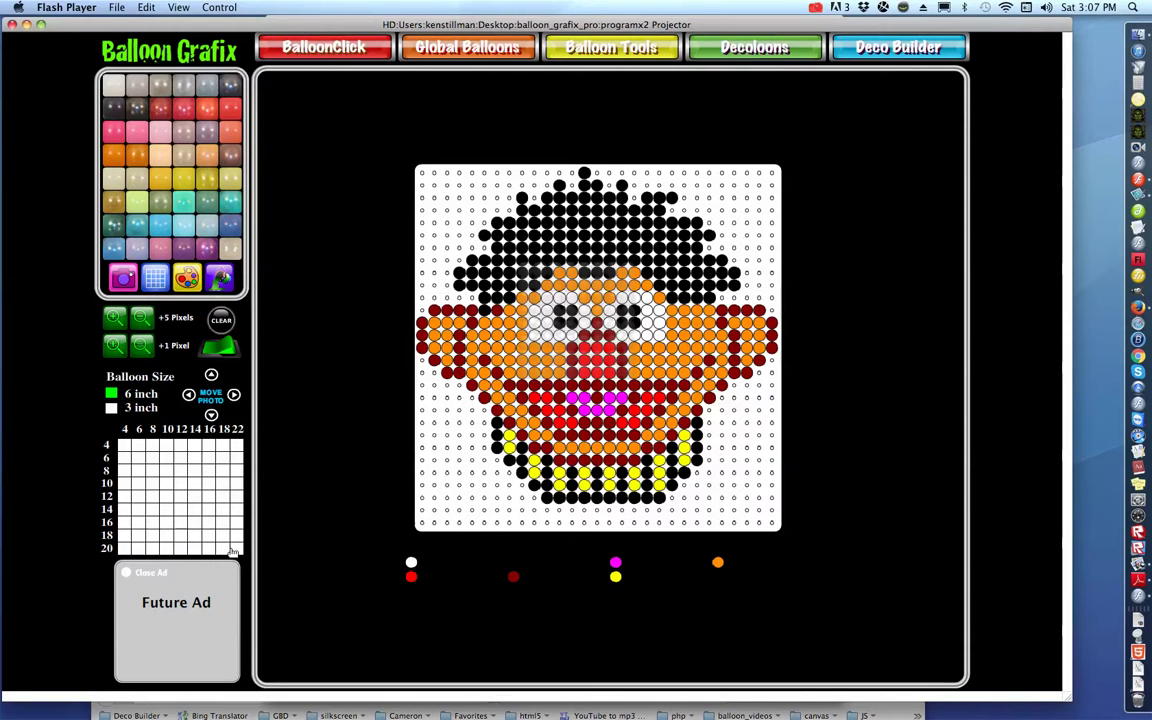
left_click(215, 321)
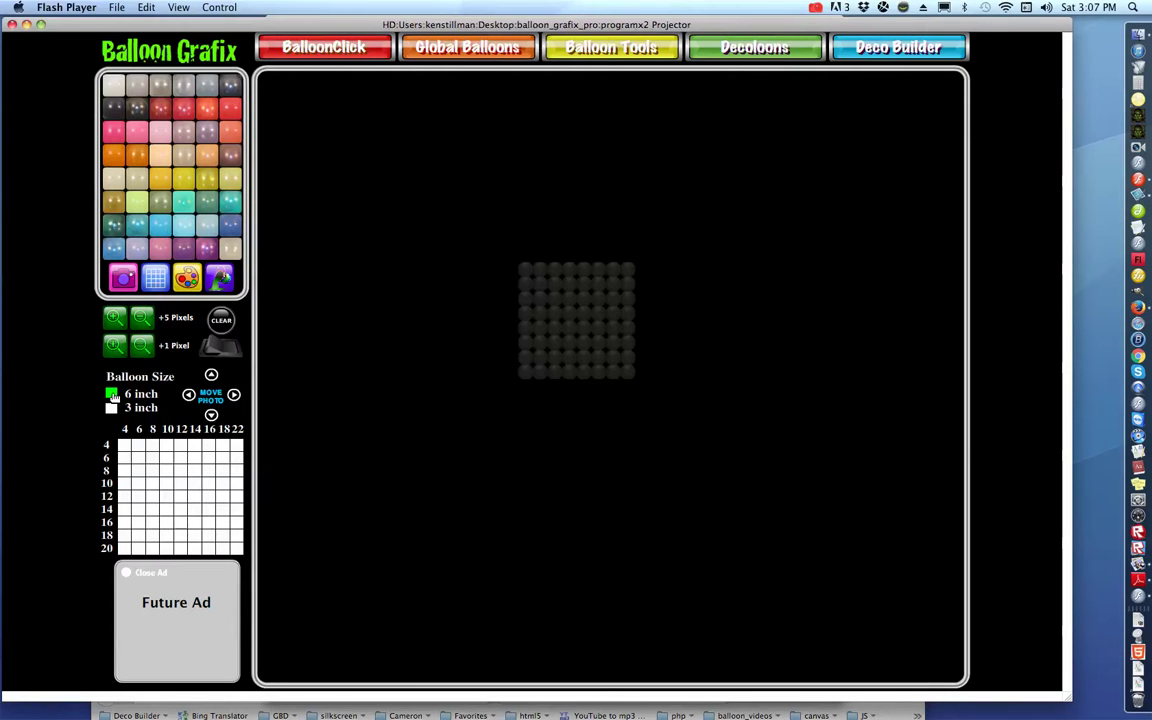
left_click(112, 409)
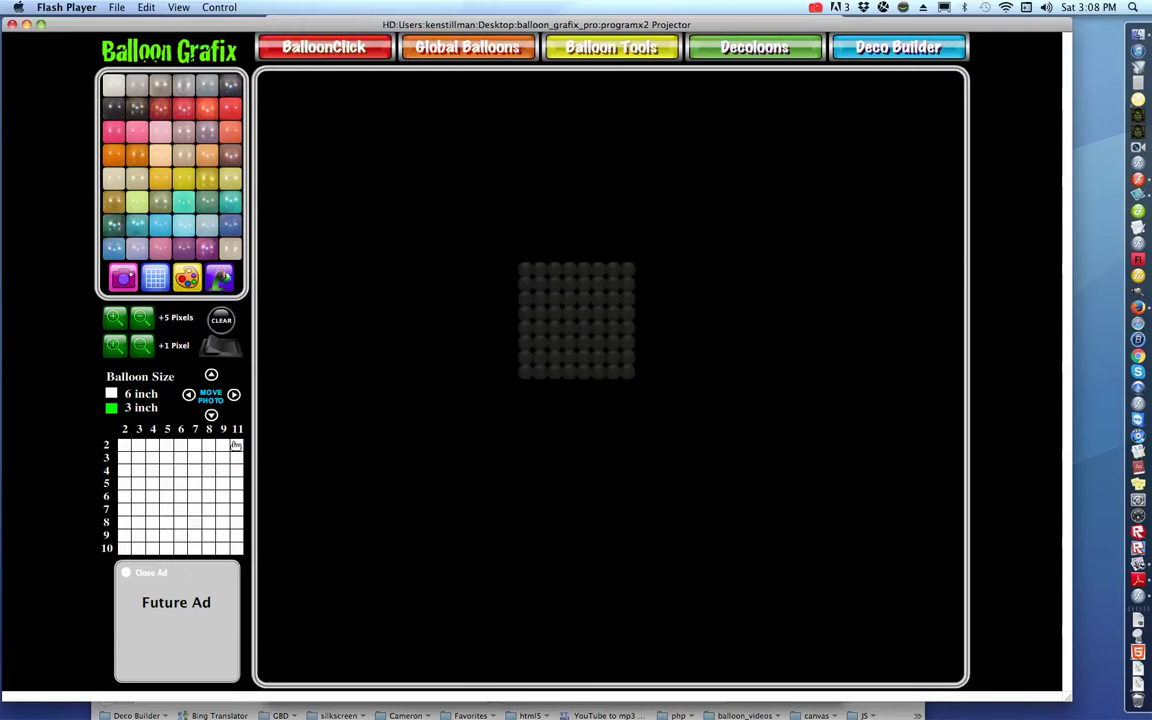
left_click(237, 549)
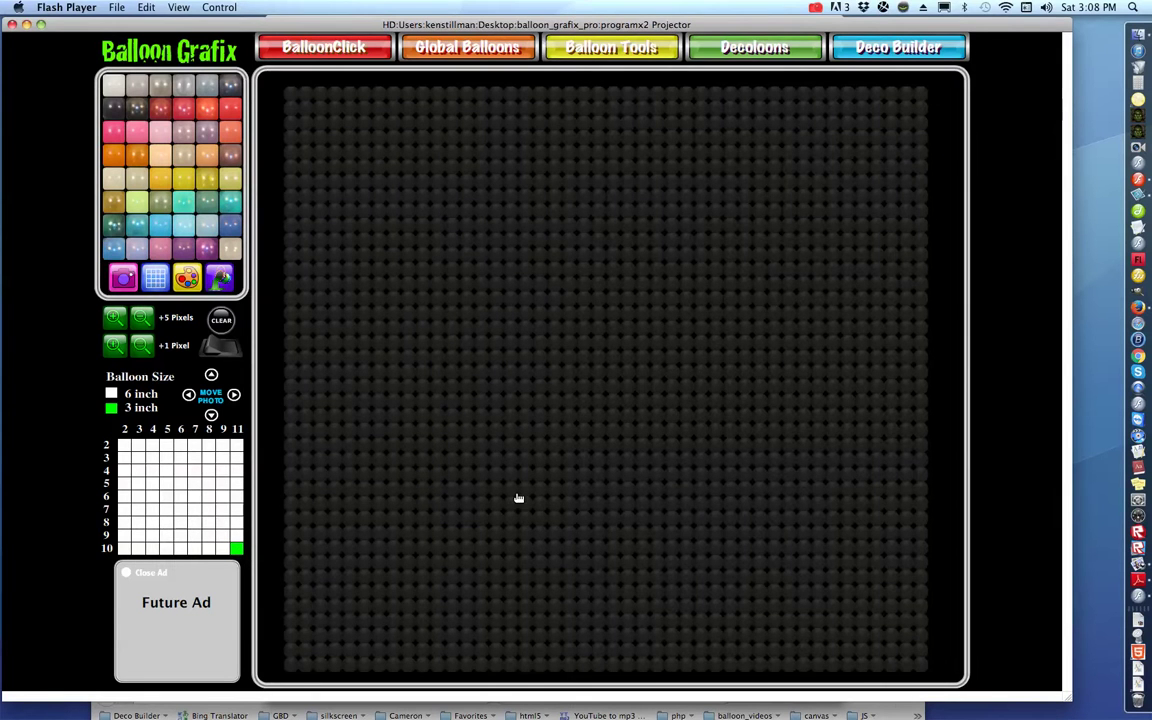
left_click(128, 281)
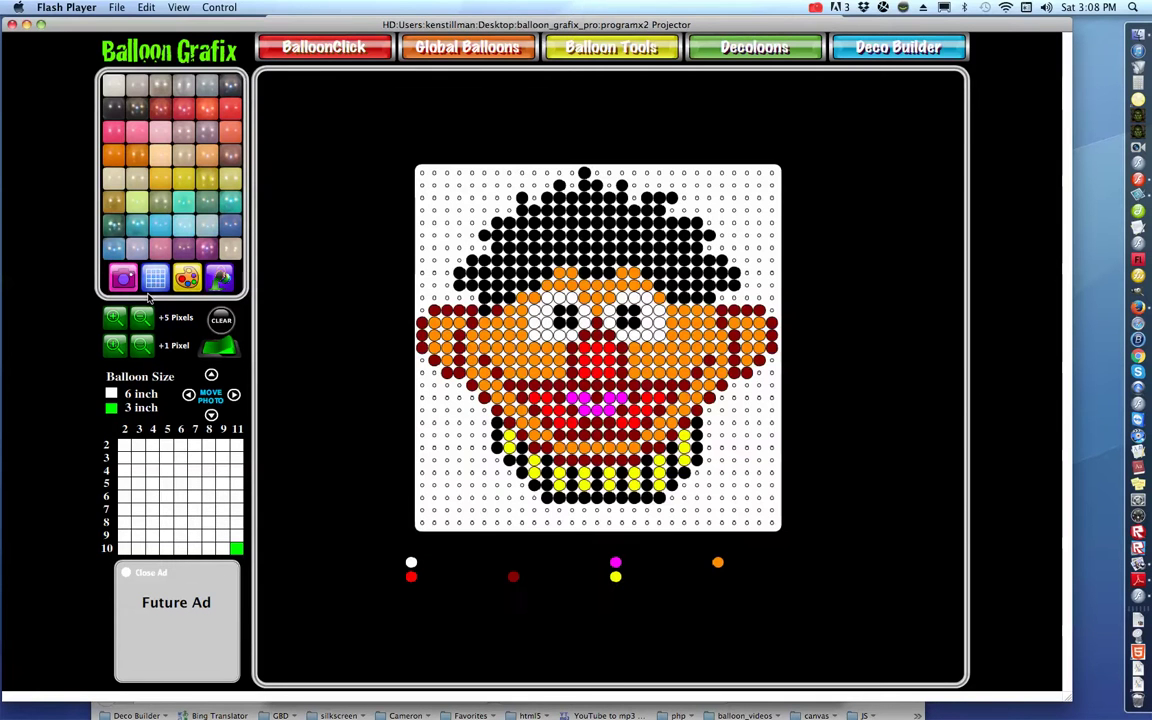
left_click(155, 281)
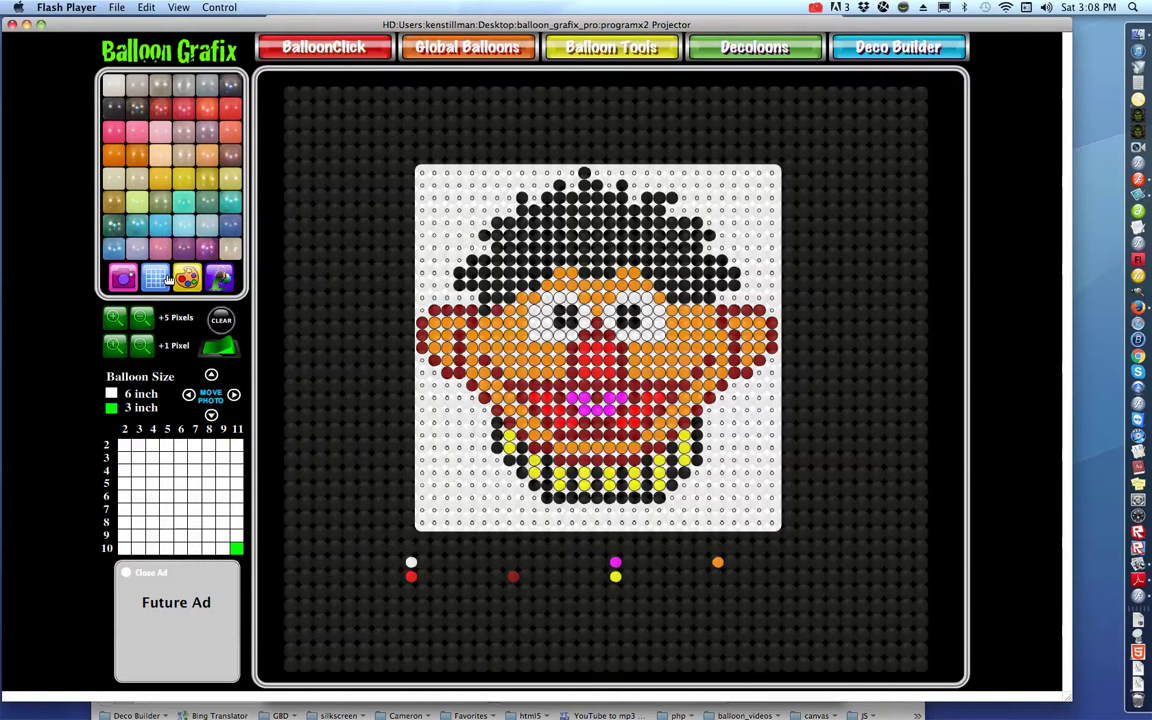
Hide the photo beneath the balloon grid and show it again.
left_click(218, 345)
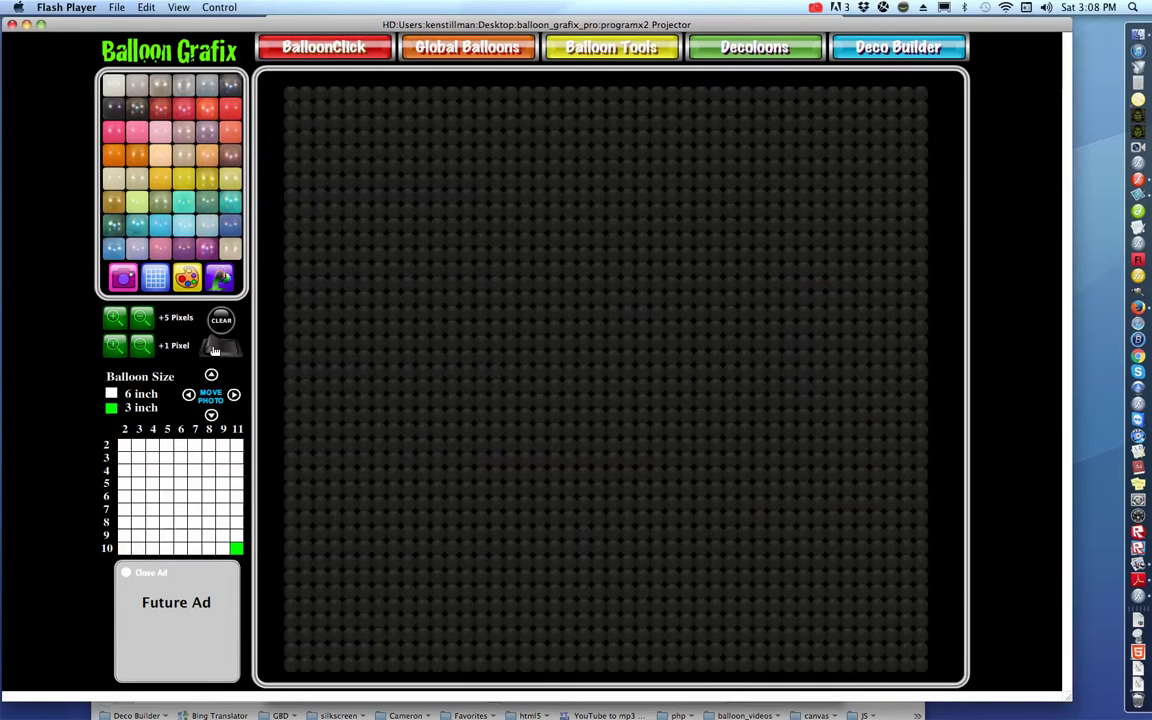
left_click(221, 348)
left_click(217, 350)
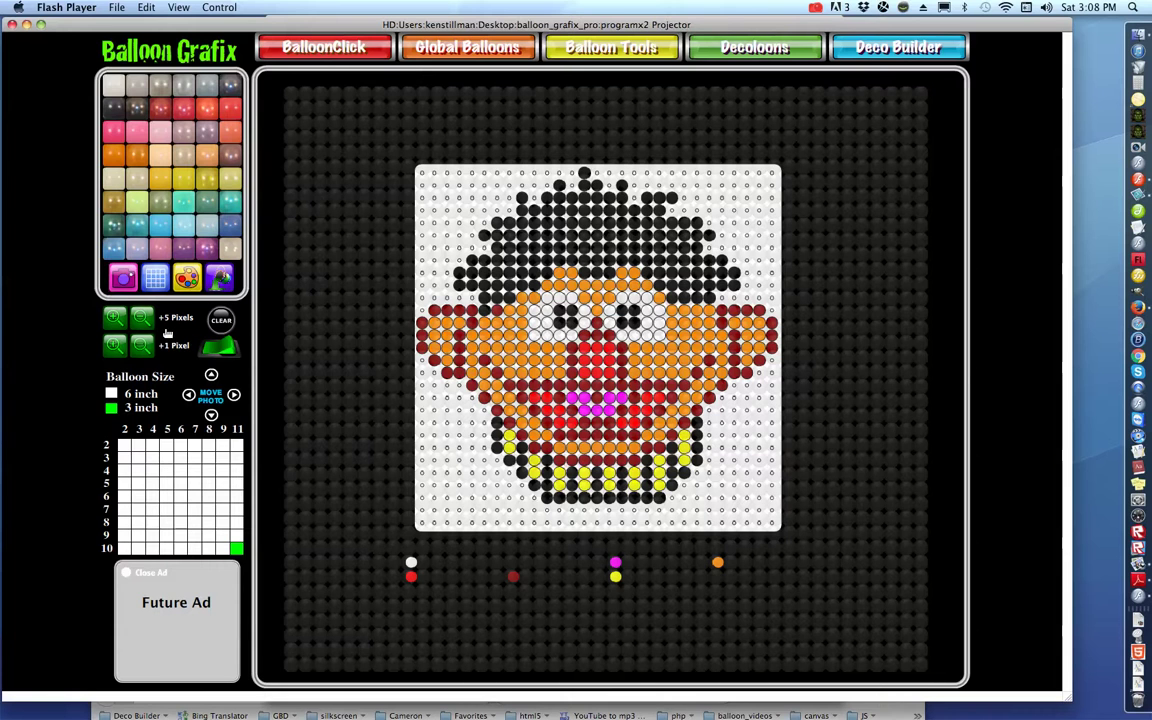
Resize the photo in 5-pixel increments, enlarging it and reducing it again until its dots come close to the balloon grid's spacing.
left_click(116, 320)
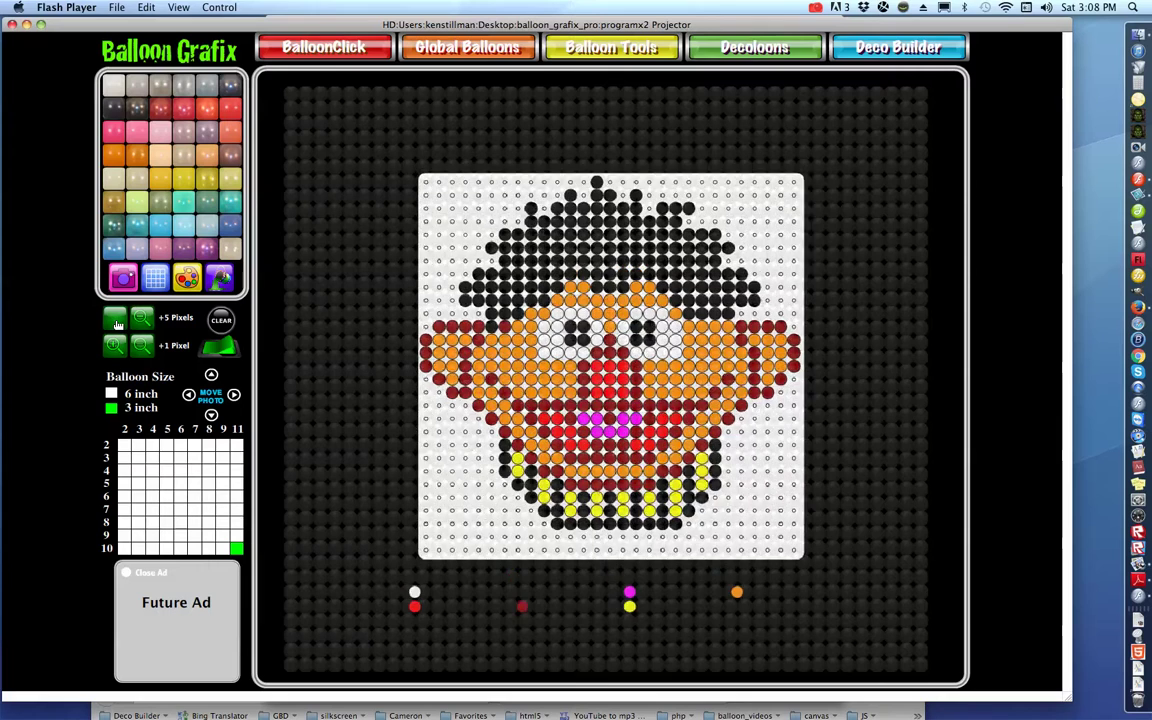
left_click(116, 320)
left_click(116, 320)
left_click(116, 320)
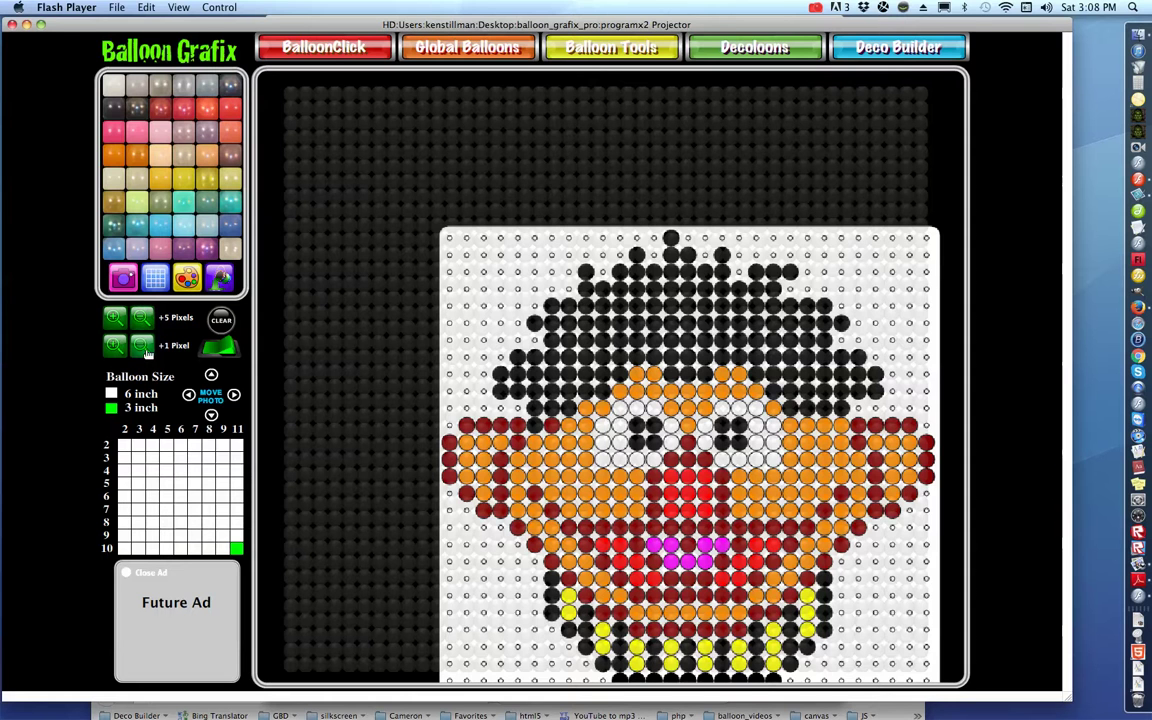
left_click(141, 318)
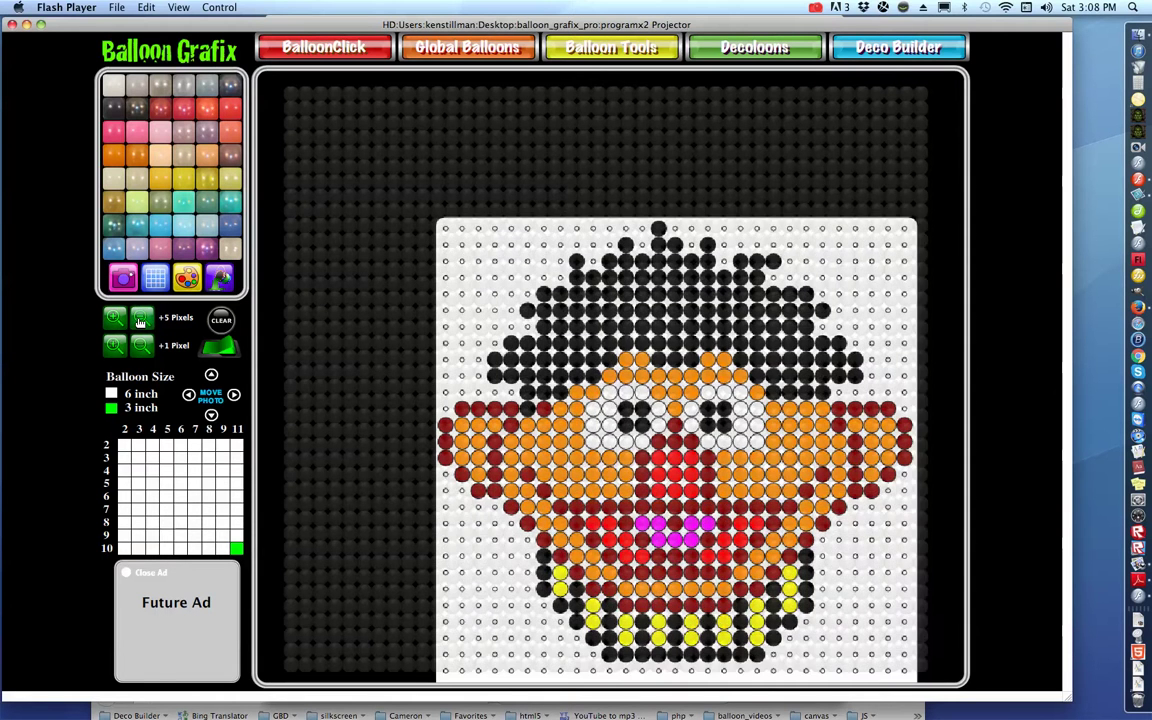
left_click(141, 318)
left_click(141, 318)
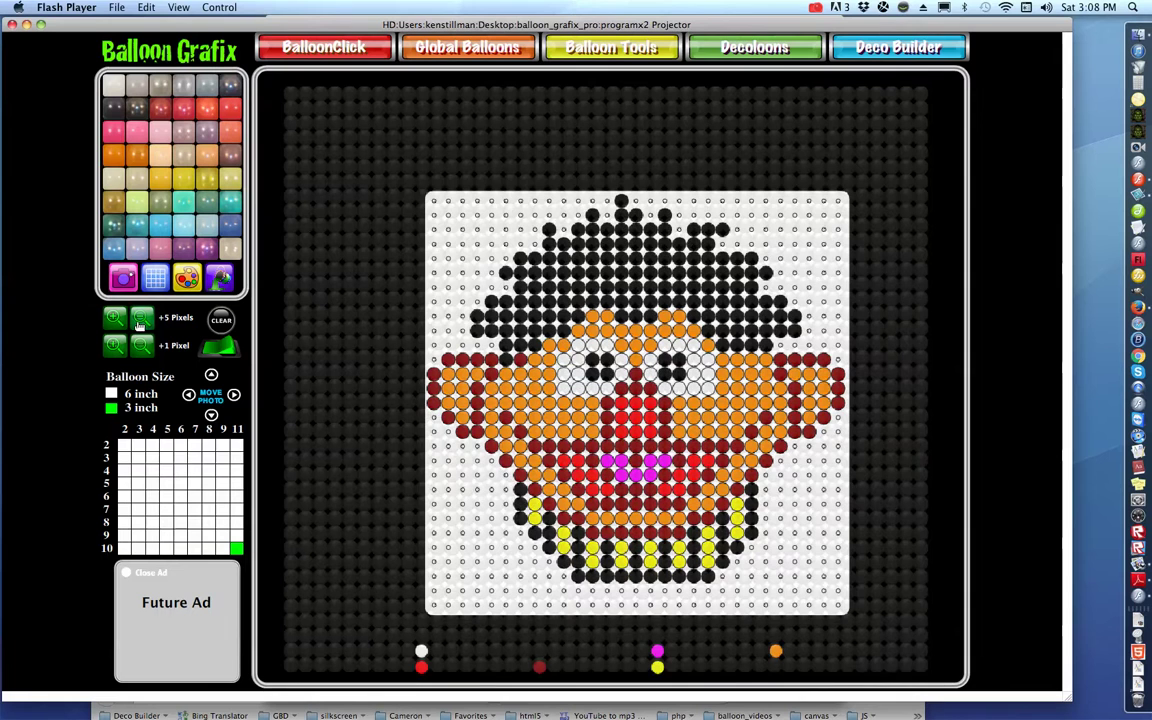
left_click(141, 318)
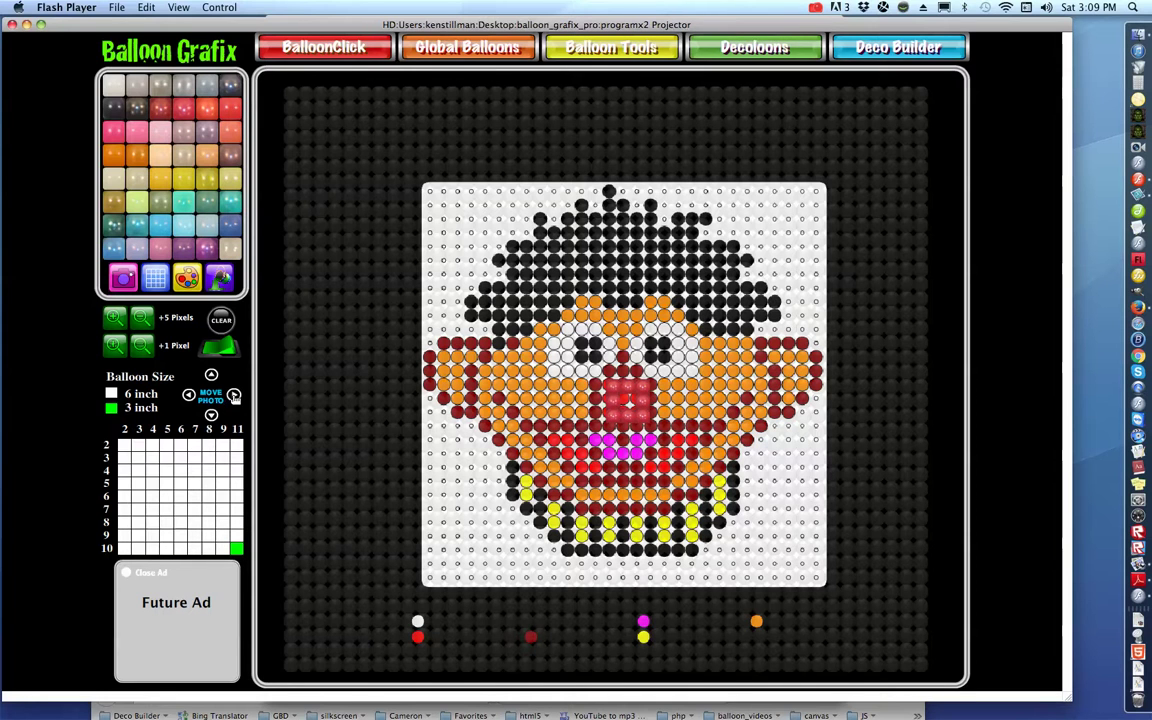
Nudge the photo to the right and extend the dark red balloon row above the mouth to the mouth's right end.
left_click(233, 395)
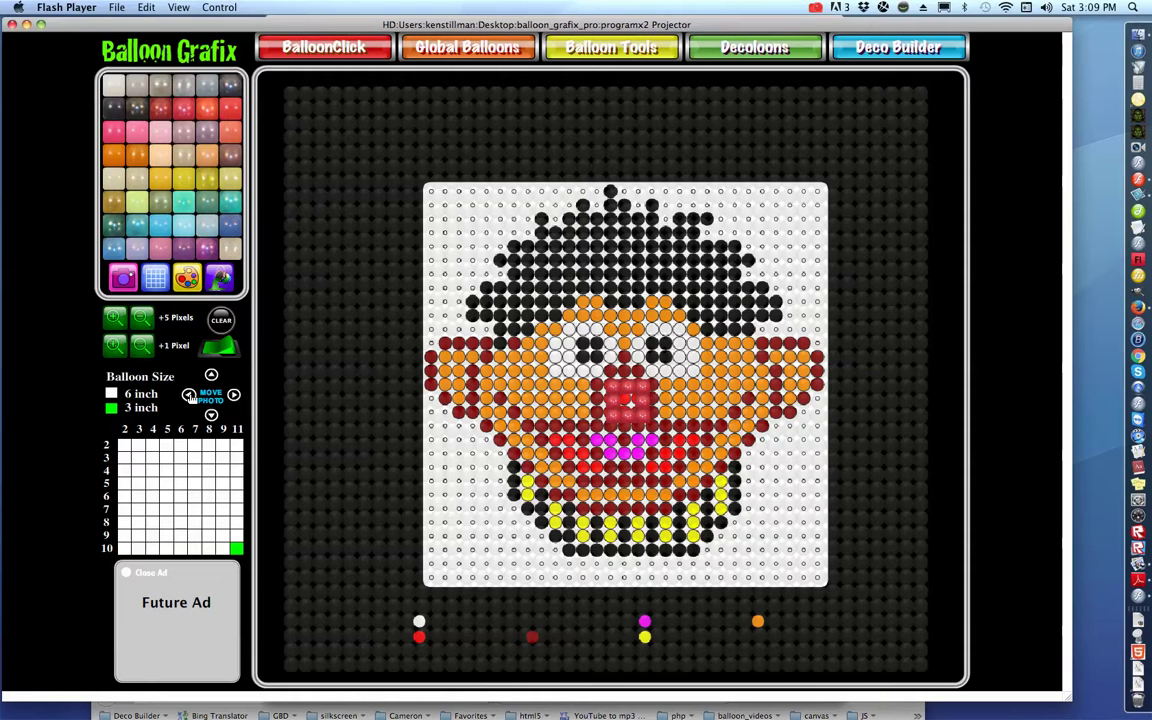
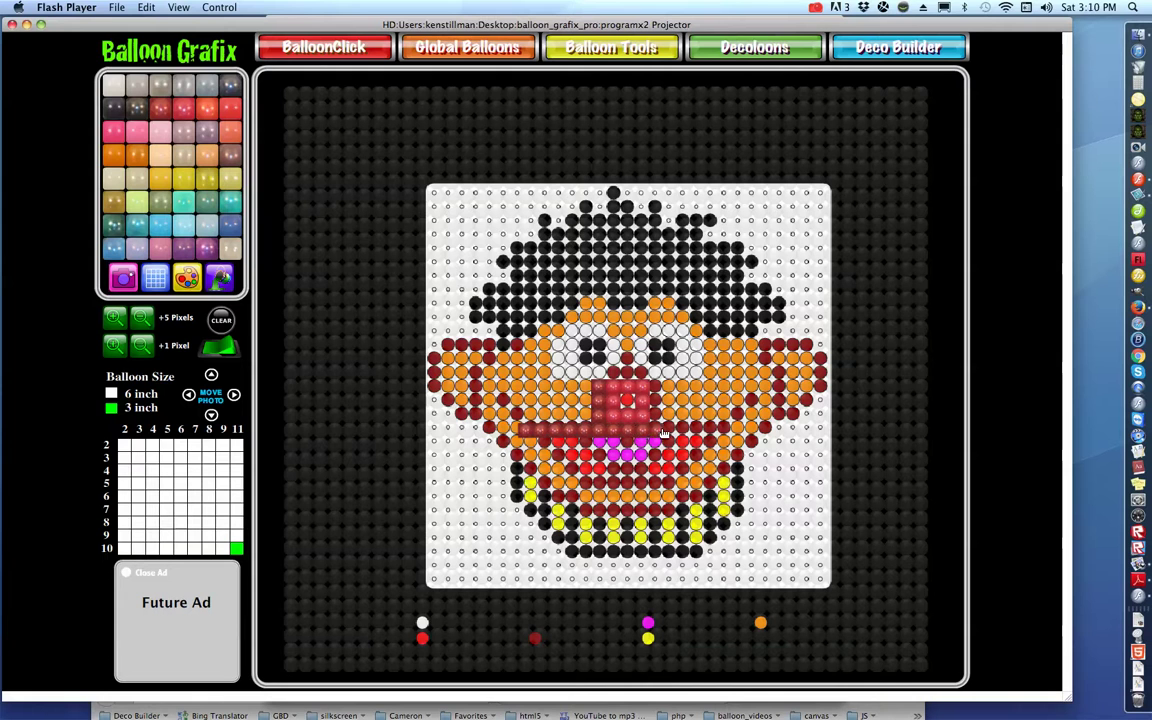
left_click_drag(655, 434, 738, 432)
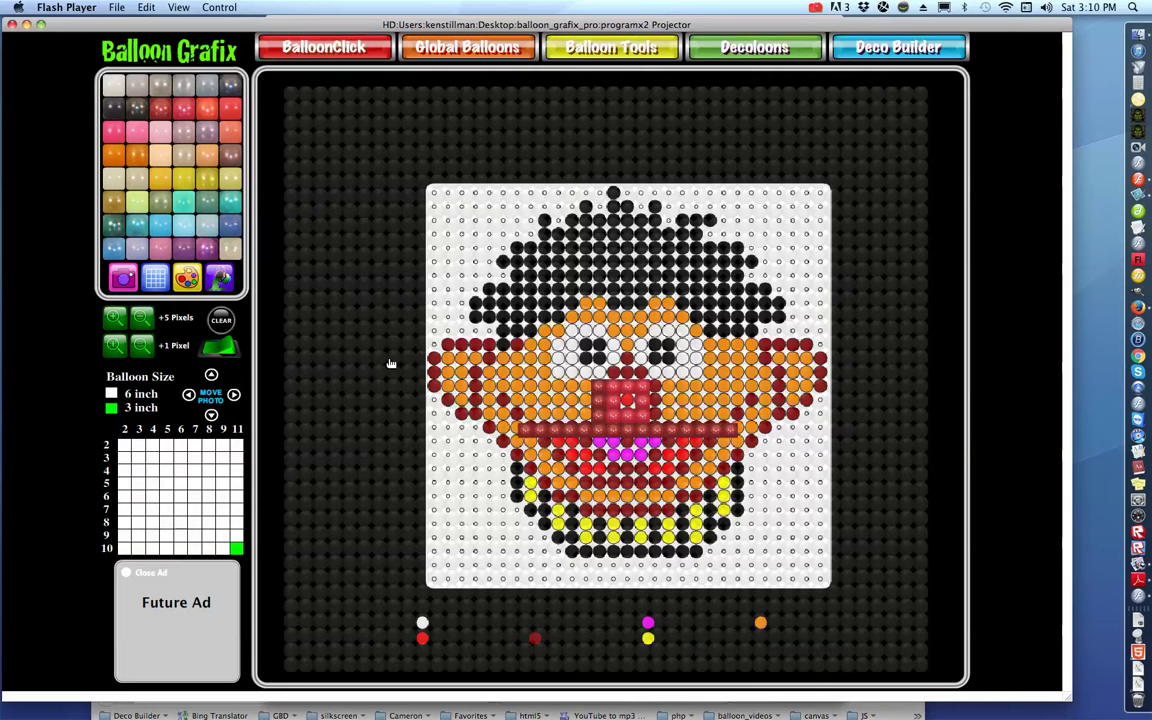
Enlarge the photo in 1-pixel increments to match its dot spacing to the painted balloons.
left_click(117, 347)
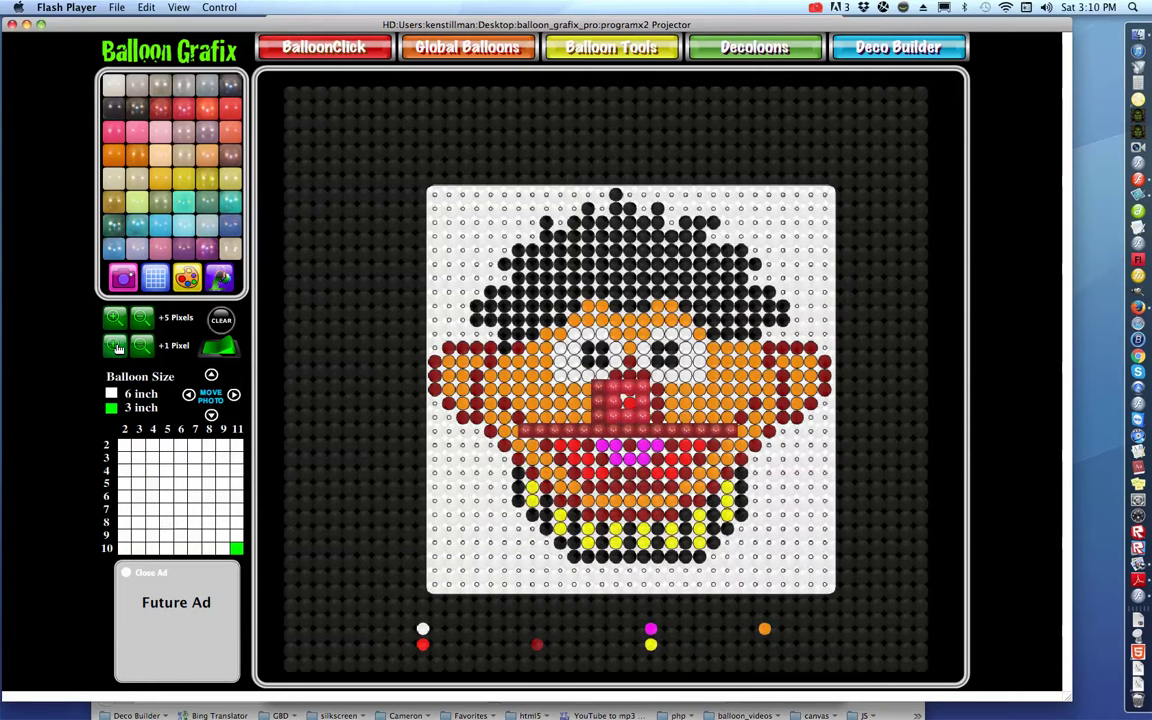
left_click(117, 347)
left_click(117, 347)
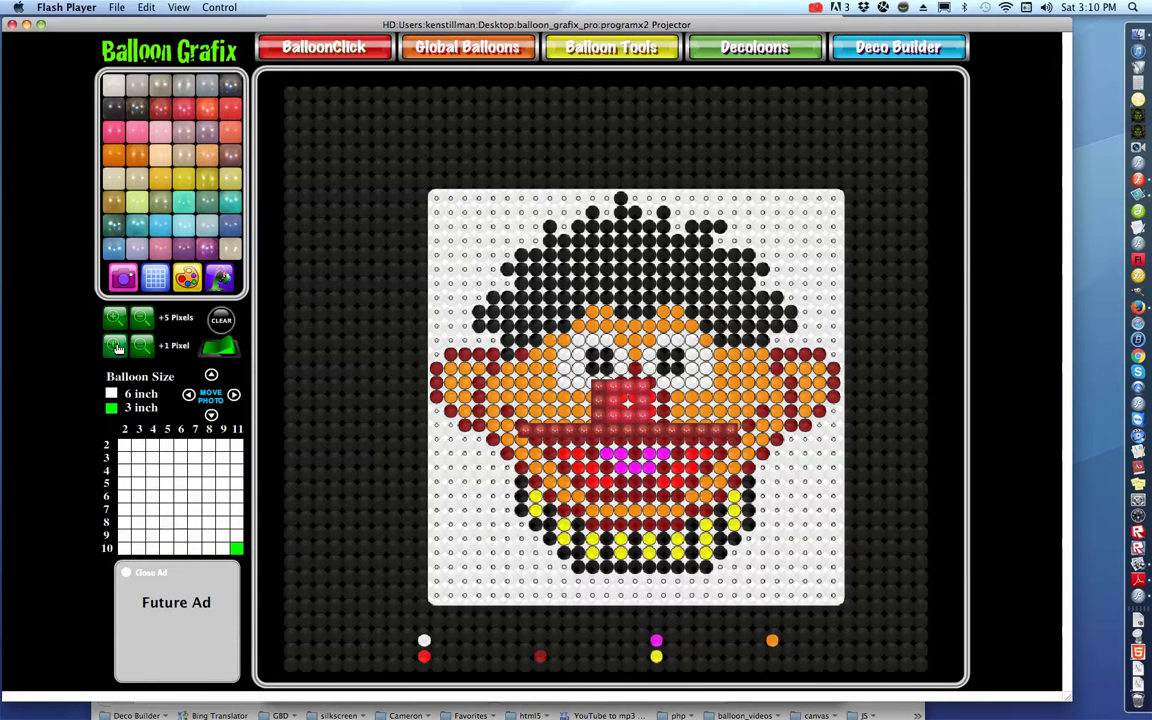
left_click(117, 347)
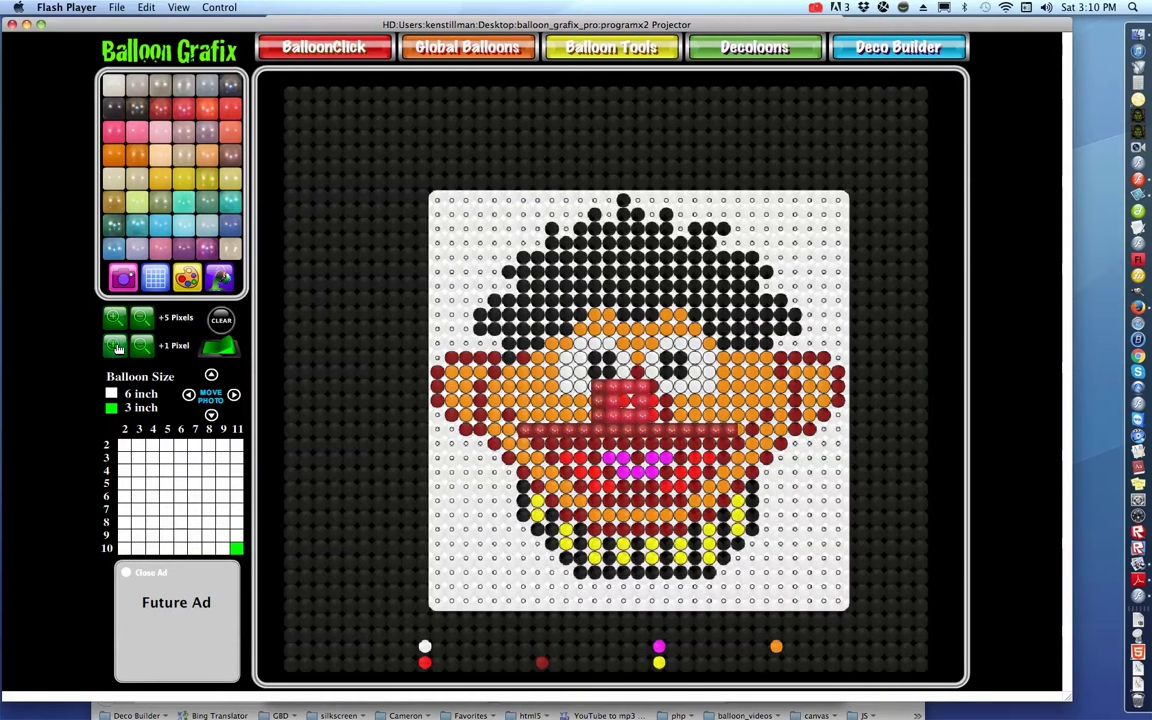
left_click(117, 347)
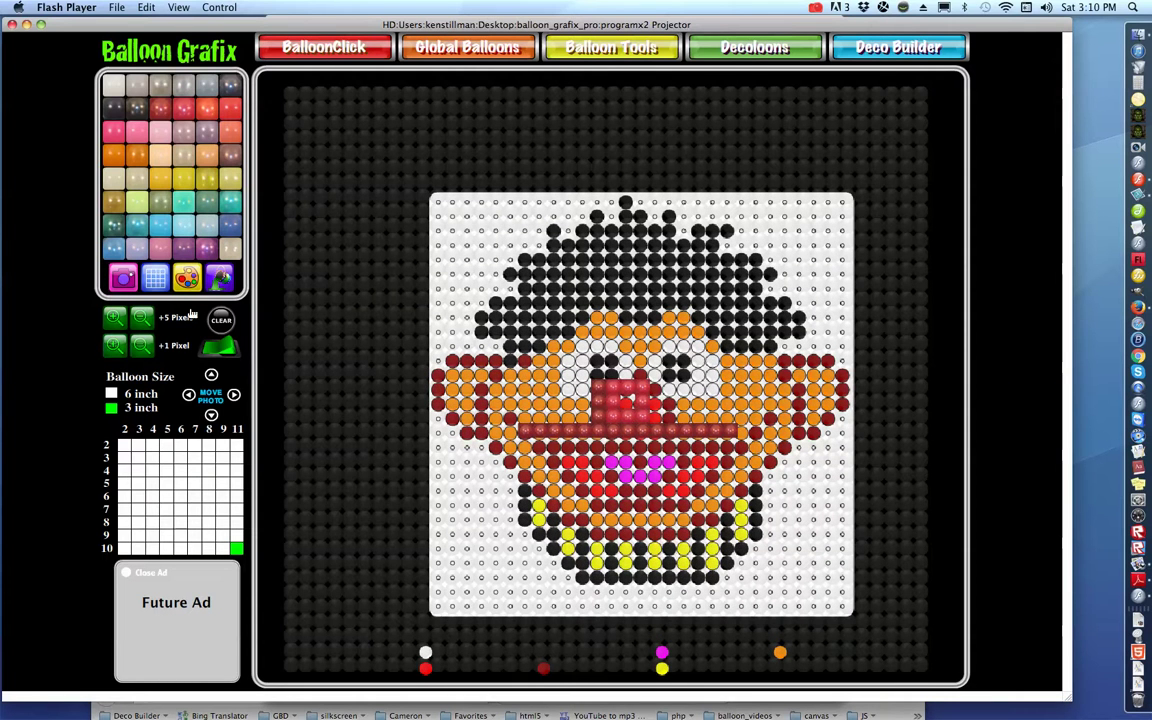
Move the photo up until the mouth line lies under the painted dark red balloon row.
left_click(211, 375)
left_click(211, 375)
left_click(211, 375)
left_click(211, 375)
left_click(211, 375)
left_click(211, 375)
left_click(211, 375)
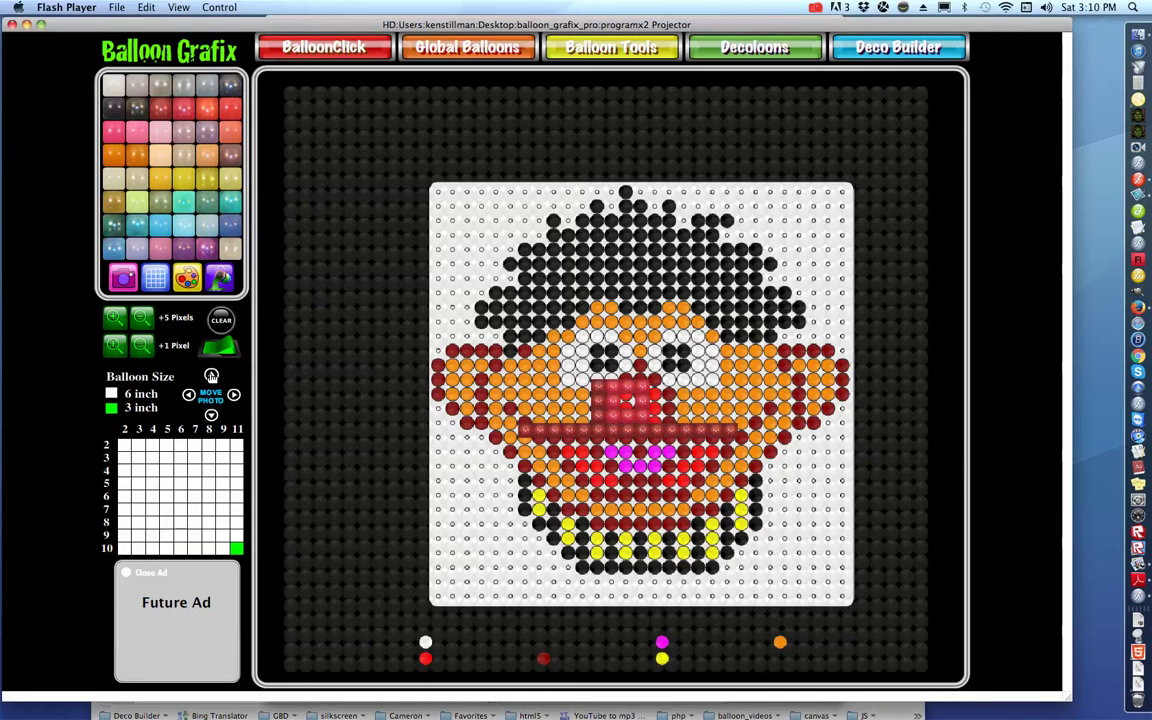
left_click(211, 375)
left_click(211, 375)
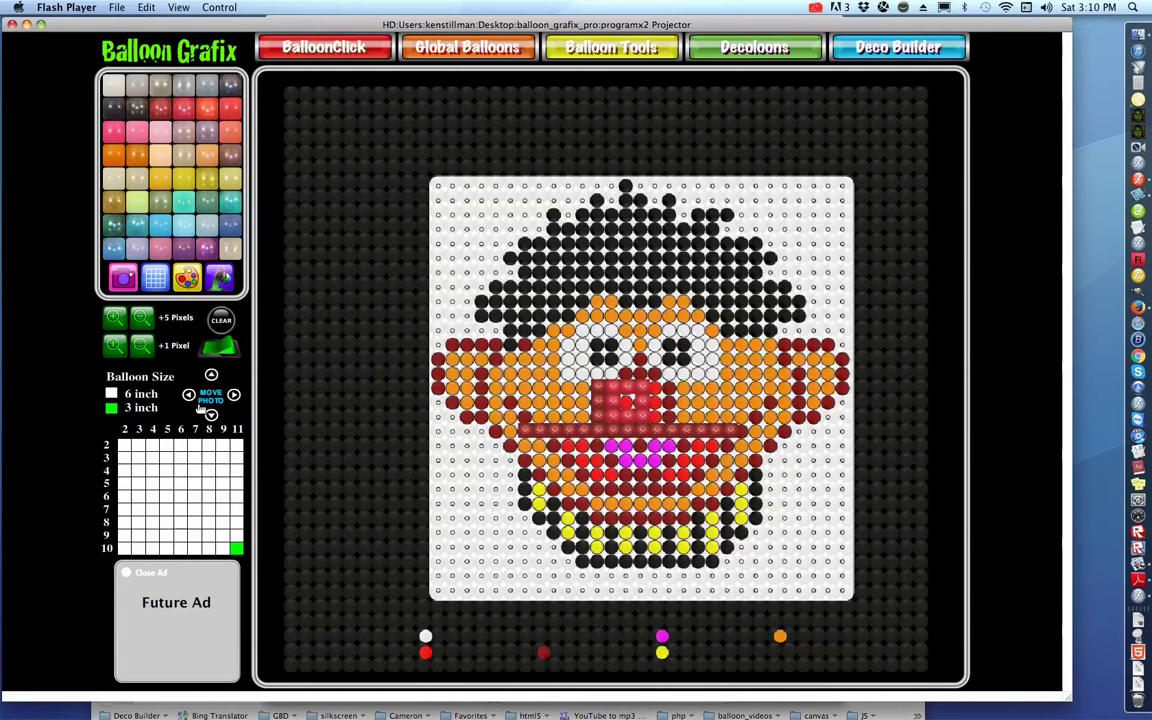
Move the photo left and fine-tune it slightly right and up so the nose lines up with its painted balloons.
left_click(190, 396)
left_click(190, 396)
left_click(190, 396)
left_click(190, 396)
left_click(190, 396)
left_click(190, 396)
left_click(190, 396)
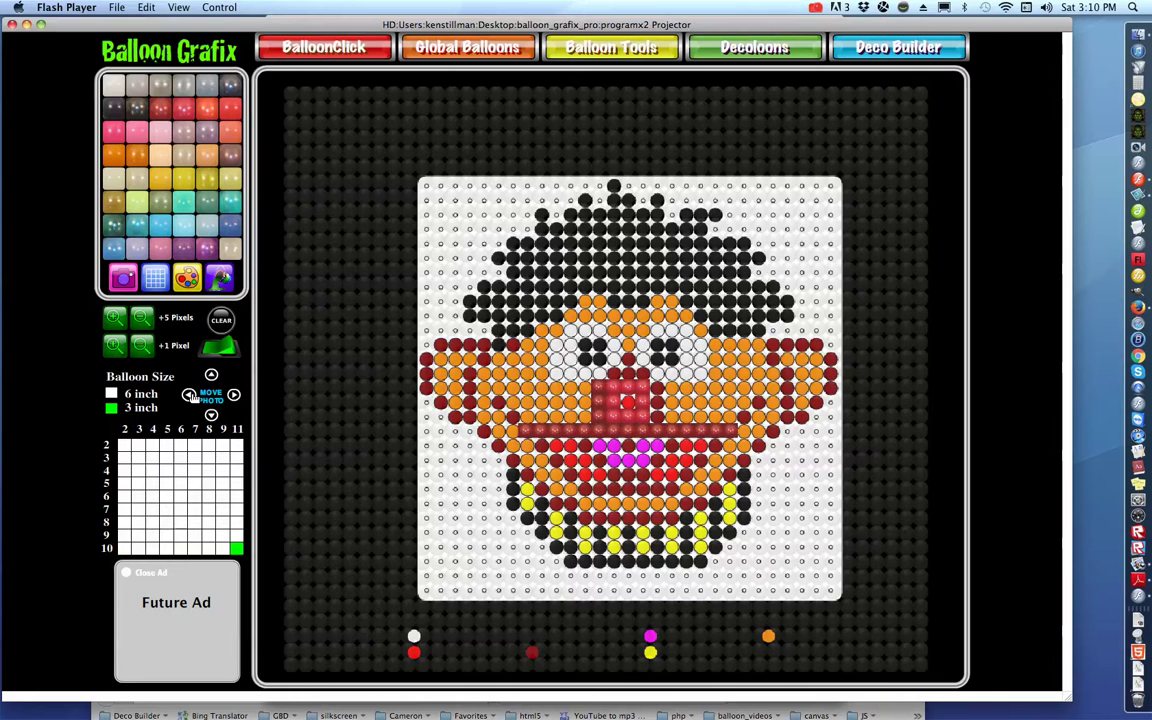
left_click(190, 396)
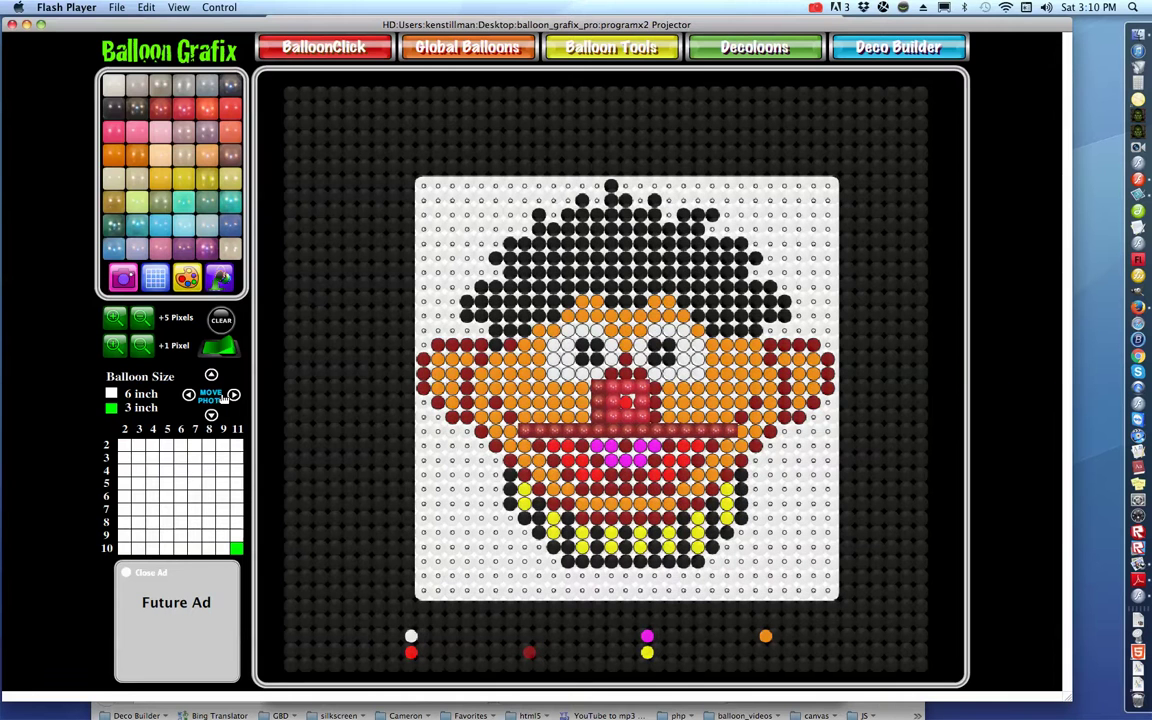
left_click(233, 395)
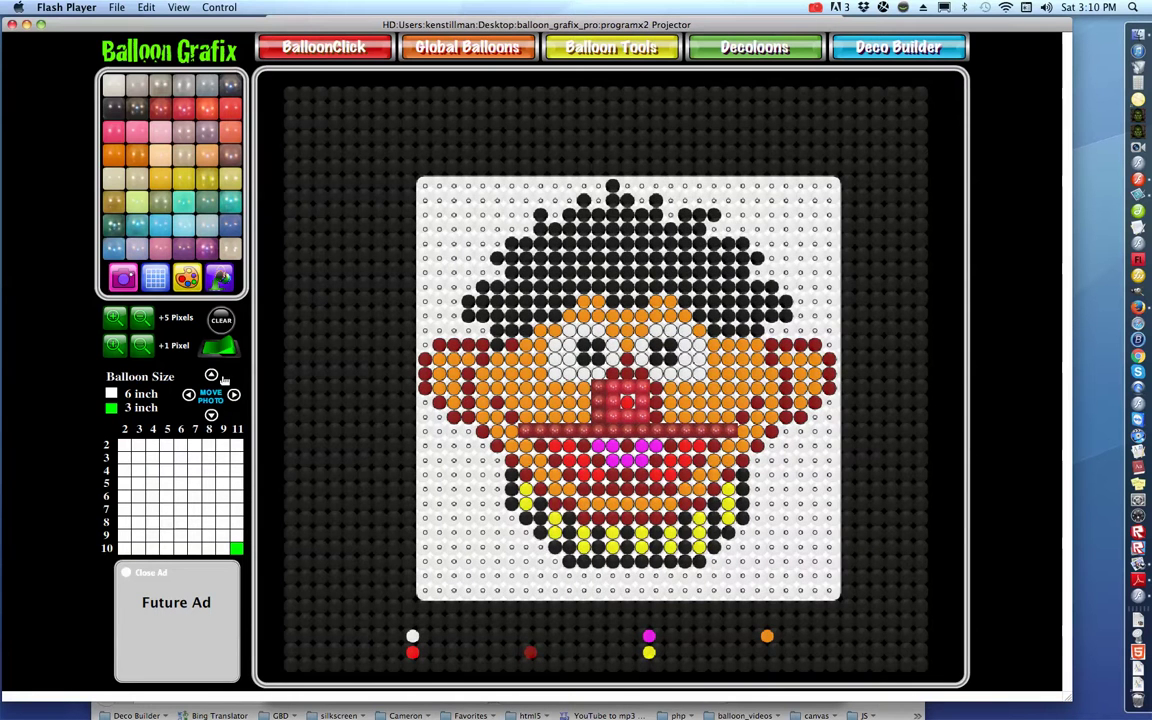
left_click(211, 375)
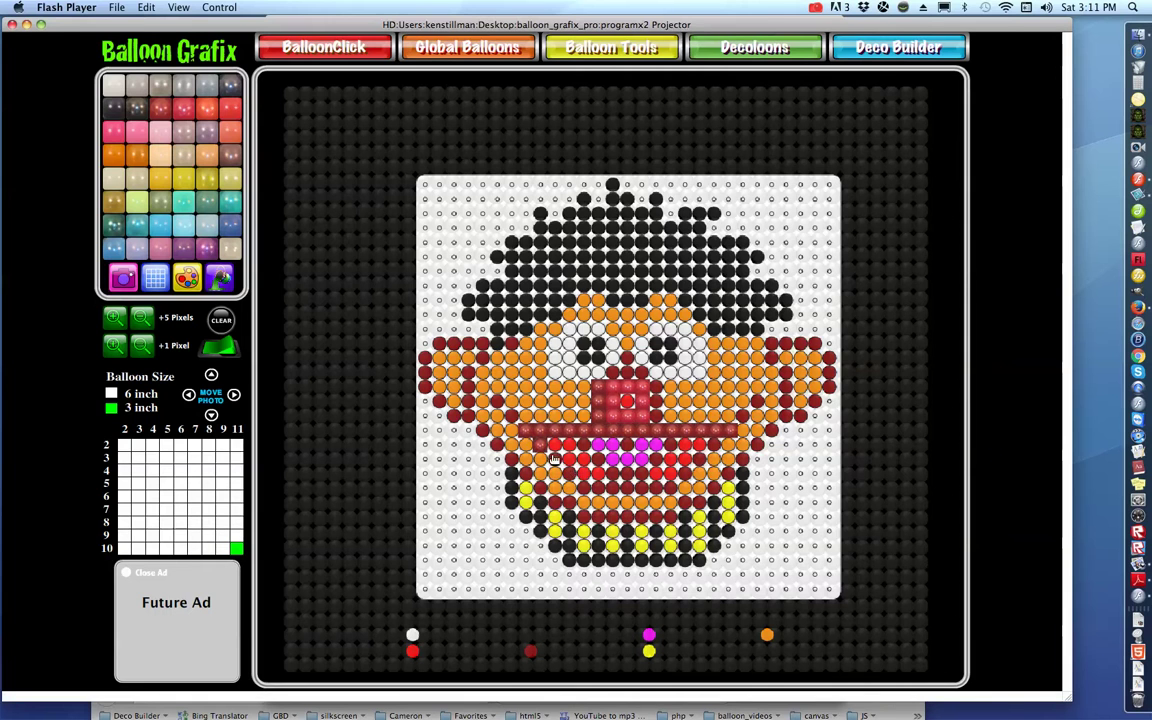
Trace the sides and lower edge of the mouth with dark red balloons.
mouse_move(543, 451)
left_mouse_down()
mouse_move(594, 492)
mouse_move(662, 494)
mouse_move(713, 447)
left_mouse_up()
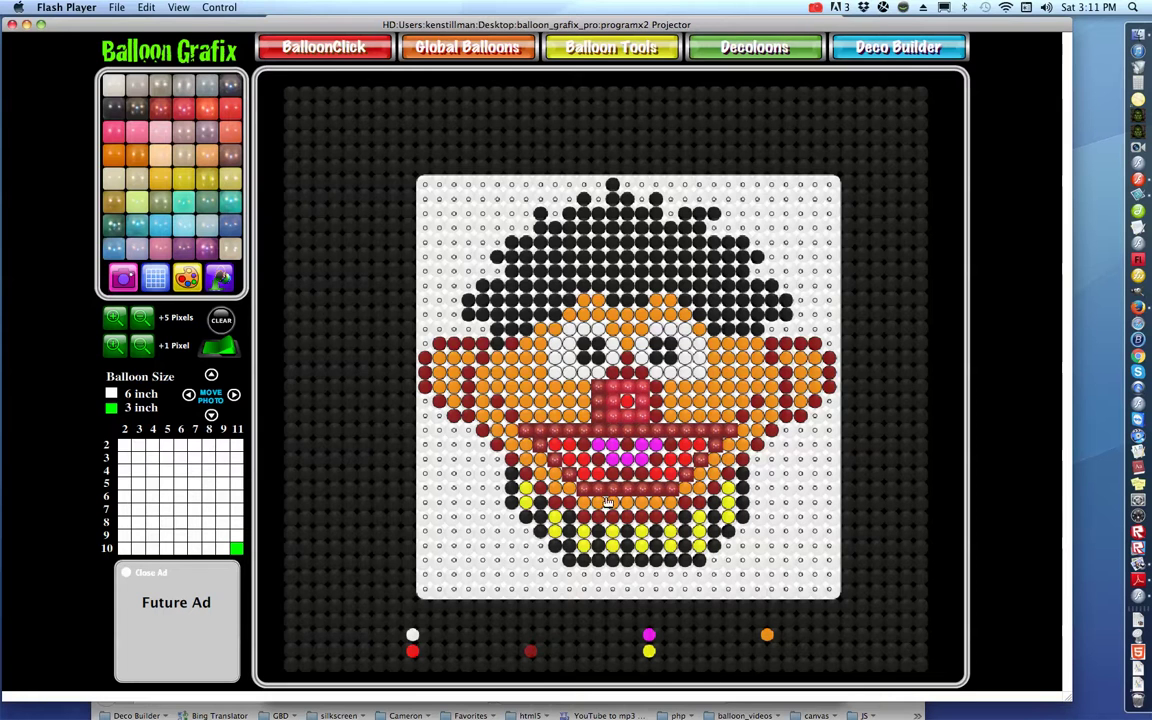
left_click(817, 8)
left_click(753, 70)
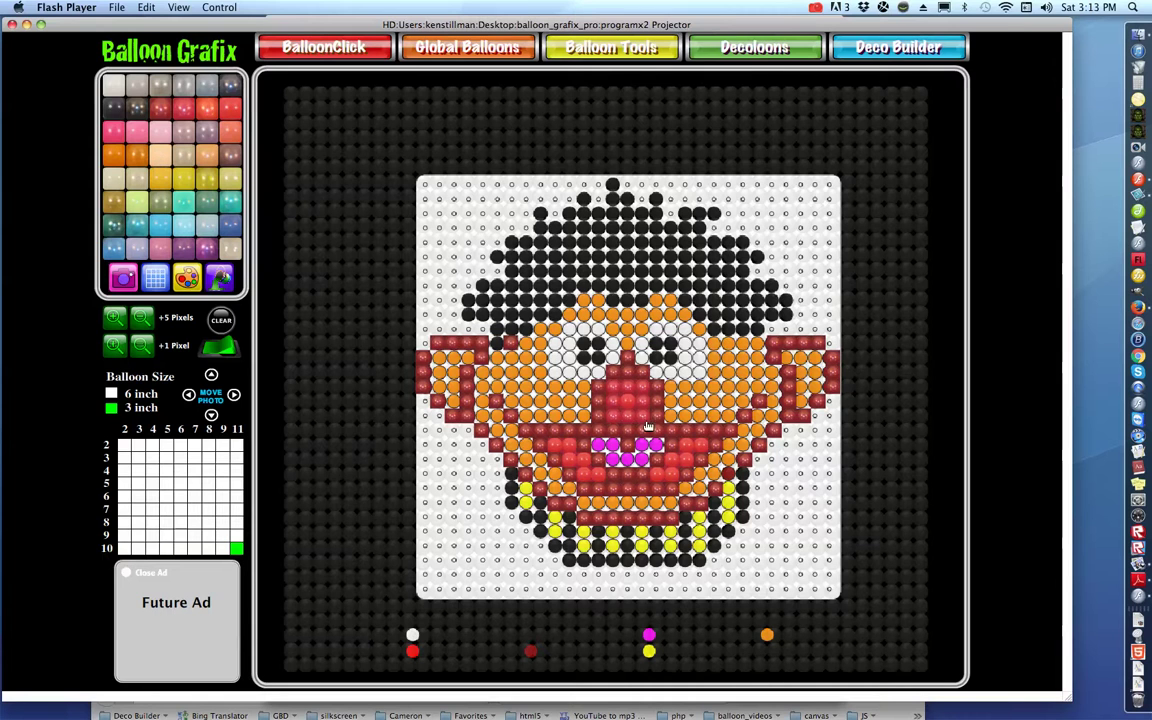
Cover the magenta tongue dots inside the mouth with pink balloons.
left_click(598, 445)
left_click(612, 445)
left_click(612, 458)
left_click(627, 458)
left_click(641, 458)
left_click(641, 444)
left_click(656, 446)
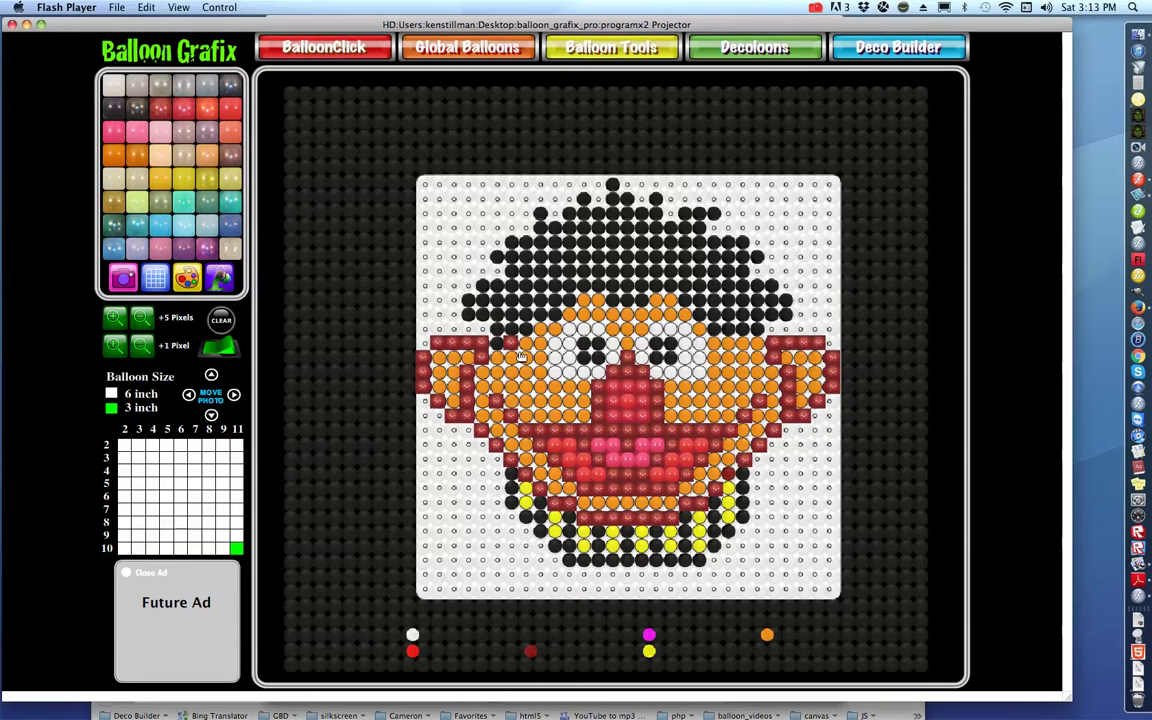
Cover the pupils of both eyes with black balloons.
left_click(583, 348)
left_click(599, 348)
left_click(658, 349)
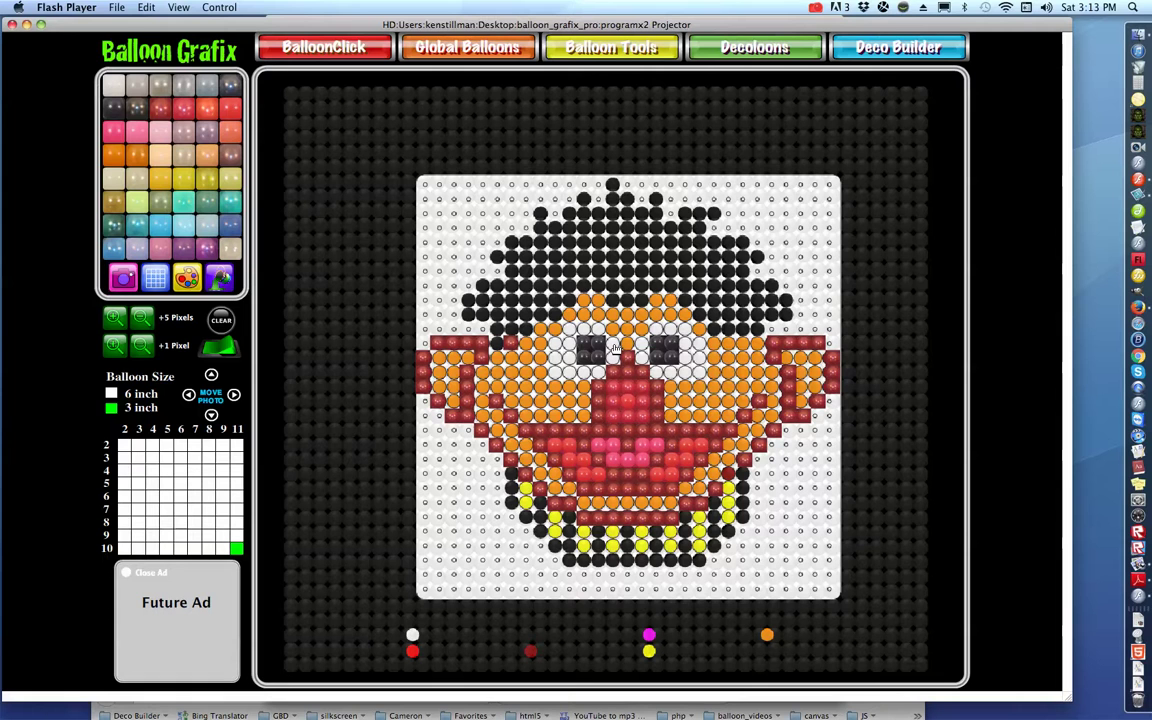
Place white balloons along the upper edge of the left eye's white area.
left_click_drag(599, 332, 563, 328)
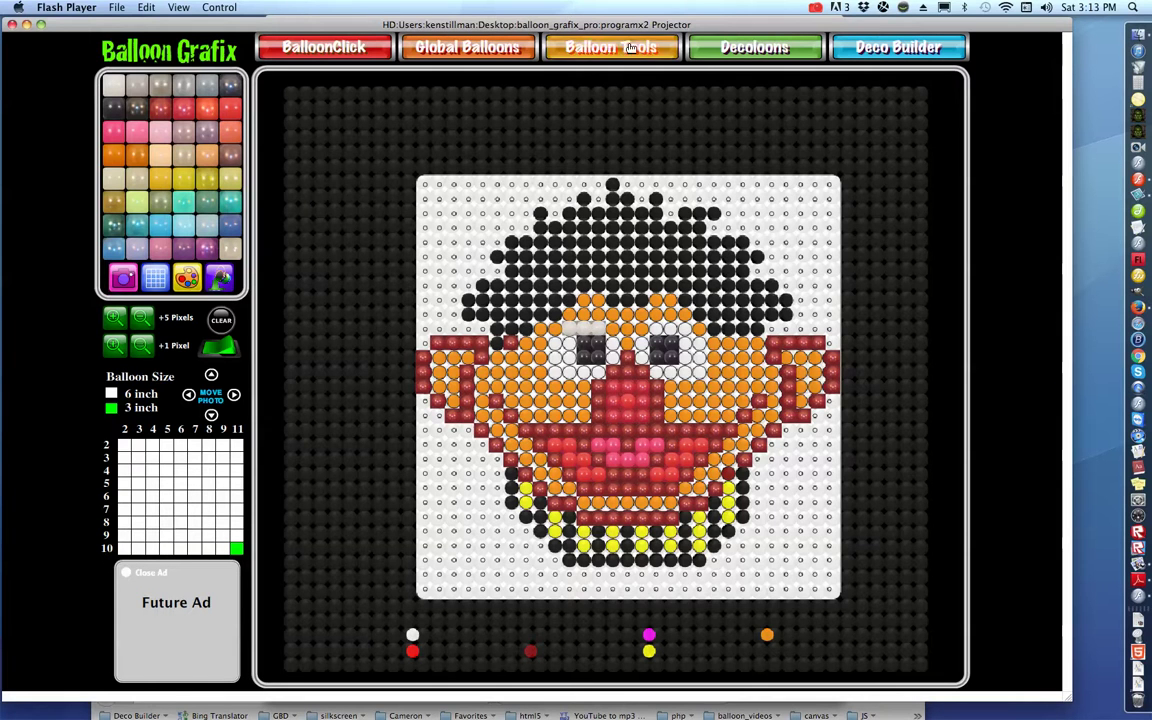
left_click(815, 8)
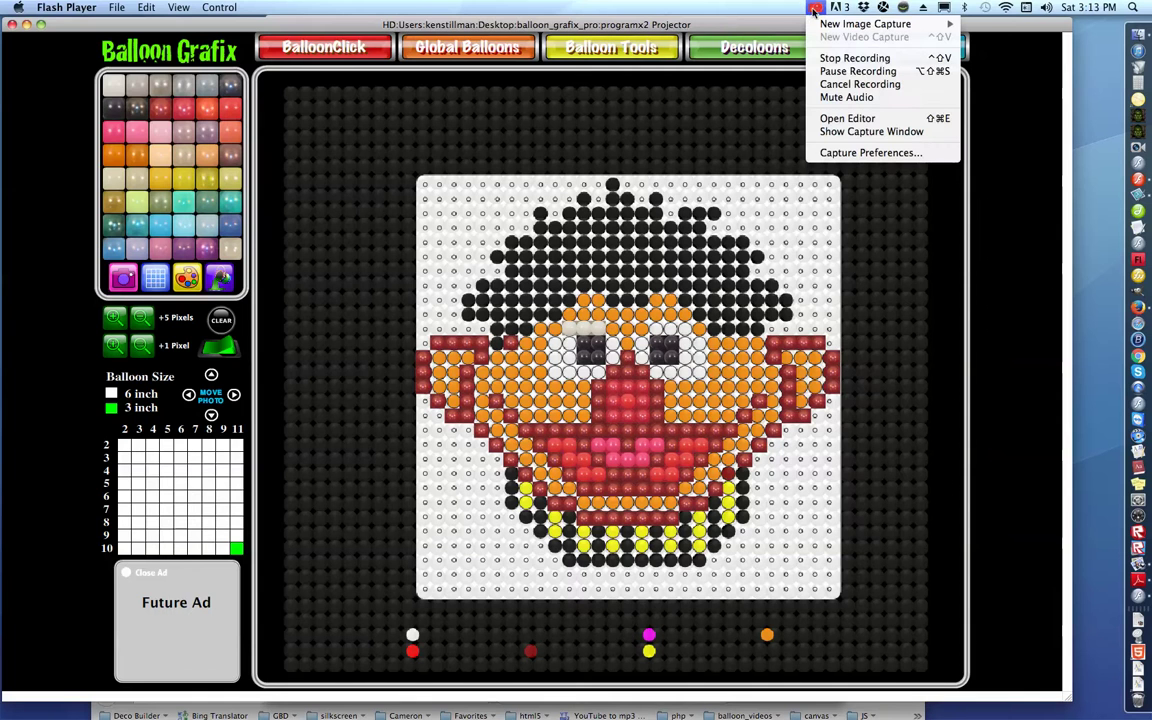
left_click(829, 72)
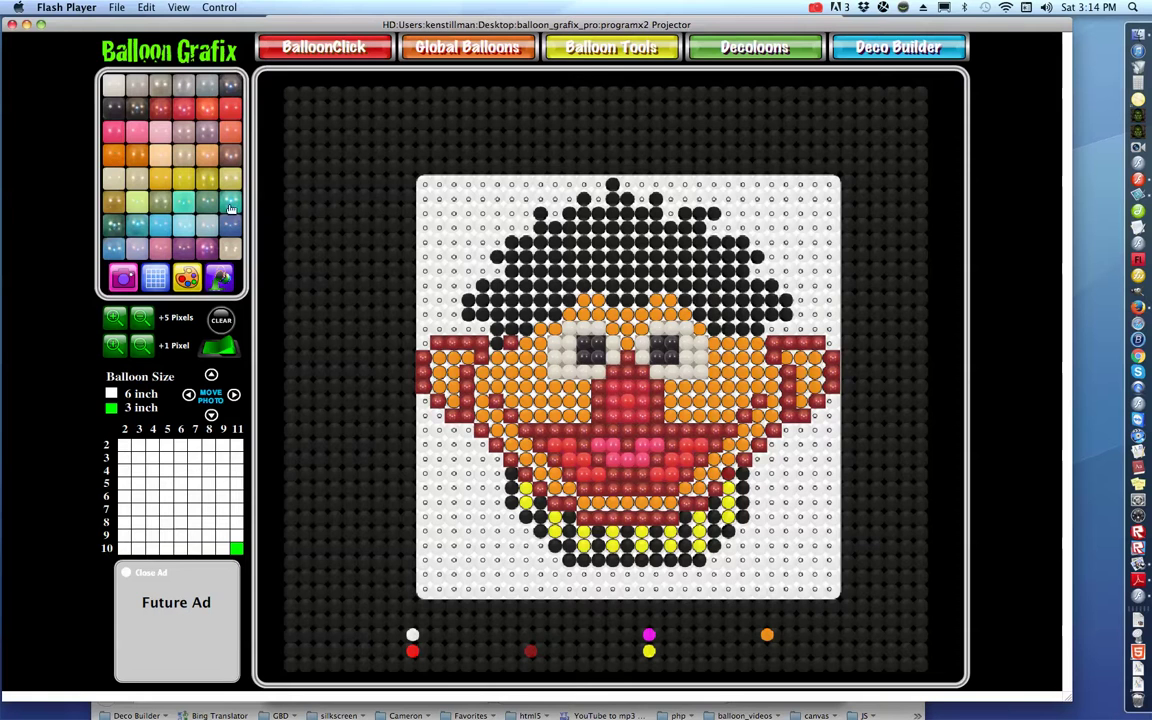
Fill the inside of the left ear and the left cheek with orange balloons.
left_click_drag(281, 245, 335, 283)
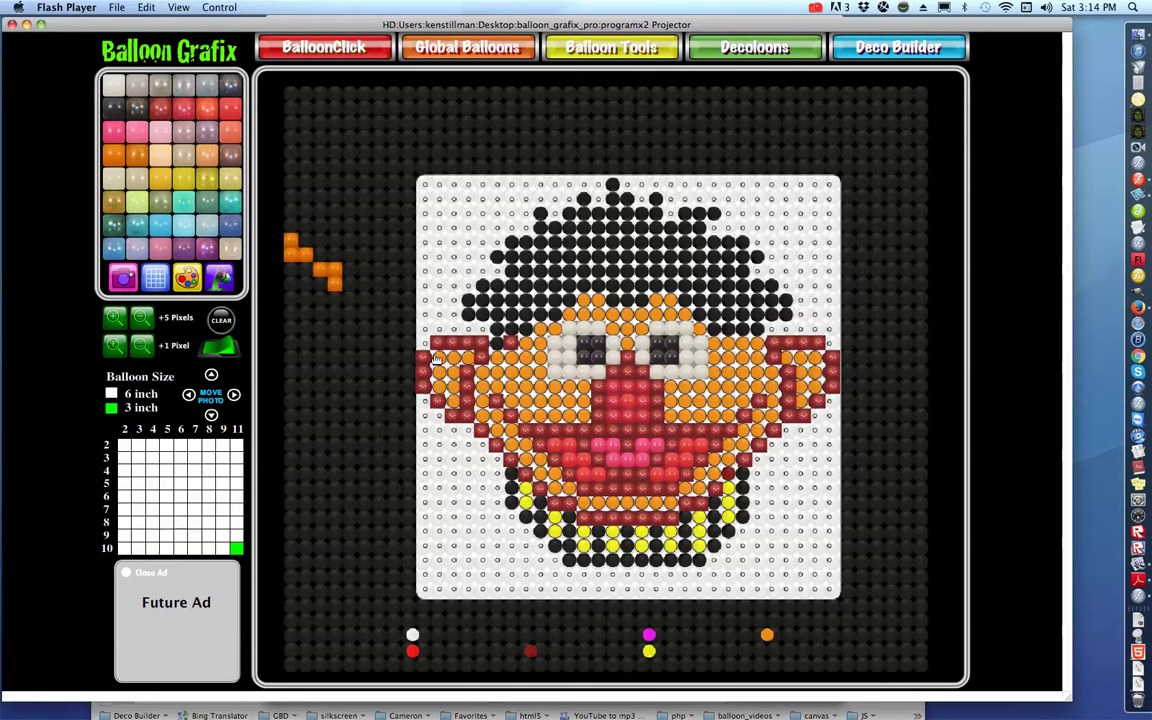
mouse_move(443, 362)
left_mouse_down()
mouse_move(475, 357)
mouse_move(444, 382)
mouse_move(450, 393)
mouse_move(451, 379)
left_mouse_up()
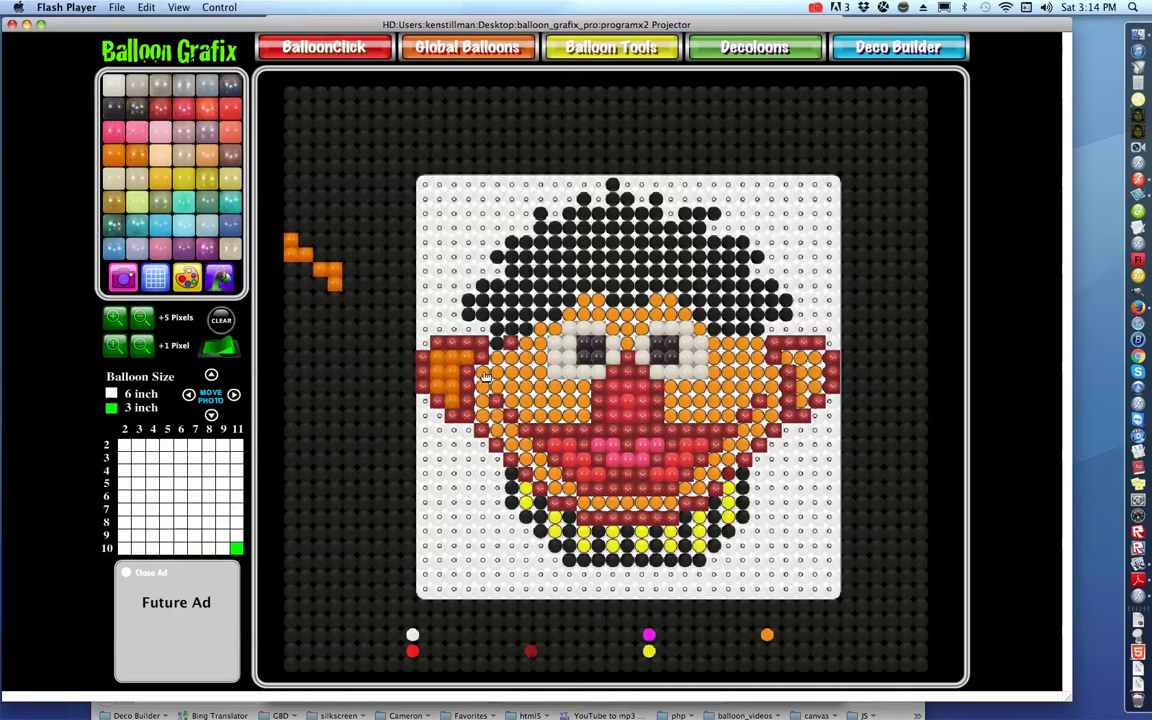
mouse_move(484, 376)
left_mouse_down()
mouse_move(533, 385)
mouse_move(539, 338)
mouse_move(486, 388)
mouse_move(578, 392)
mouse_move(583, 412)
mouse_move(539, 417)
mouse_move(516, 403)
mouse_move(568, 403)
left_mouse_up()
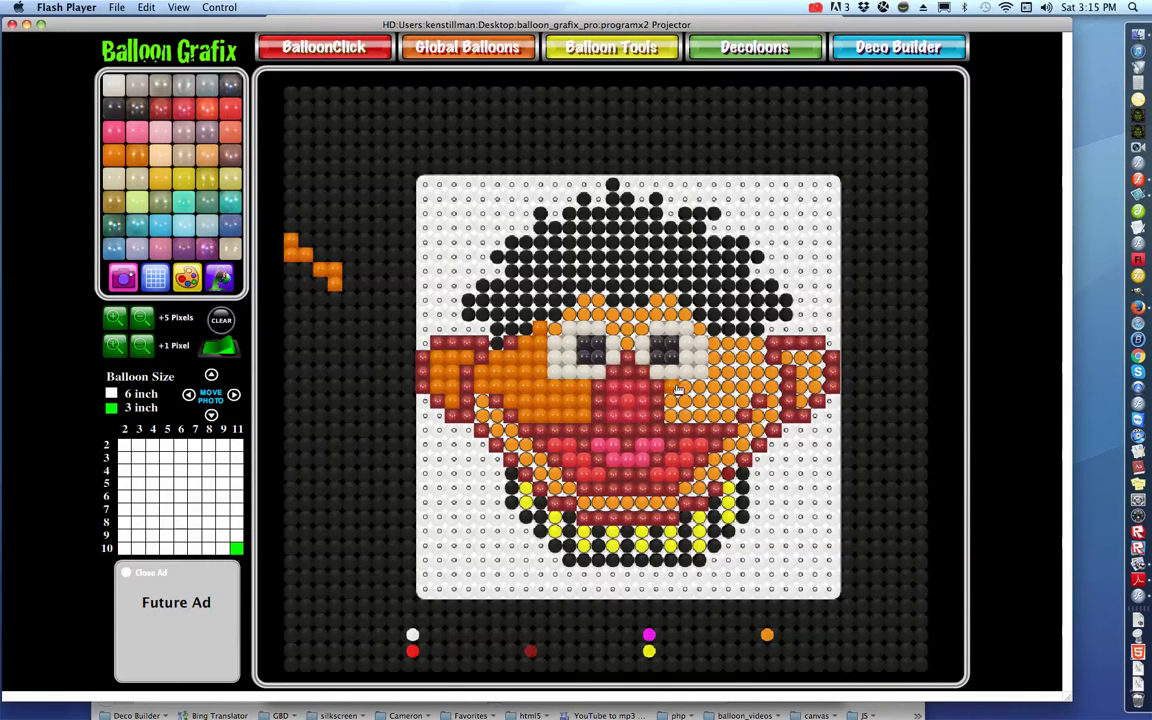
Fill the right cheek and the jaw strip around and below the mouth with orange balloons.
mouse_move(673, 388)
left_mouse_down()
mouse_move(681, 405)
mouse_move(722, 422)
mouse_move(720, 355)
mouse_move(760, 348)
mouse_move(746, 398)
mouse_move(730, 355)
mouse_move(731, 366)
left_mouse_up()
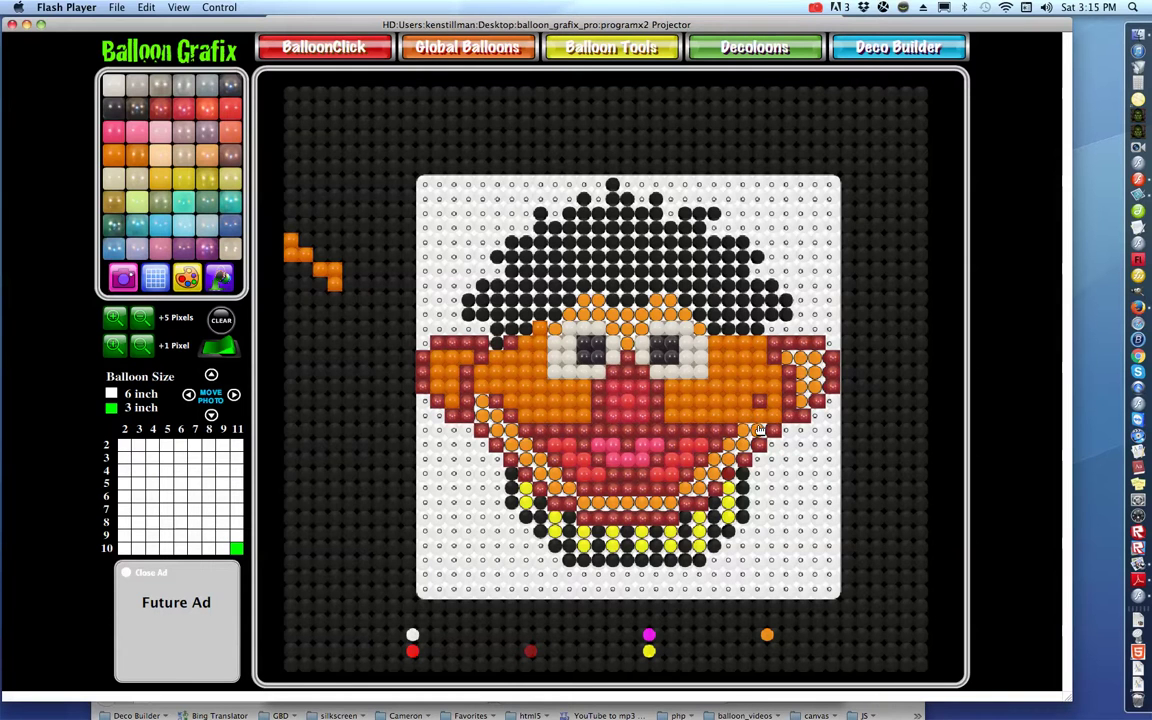
left_click(702, 467)
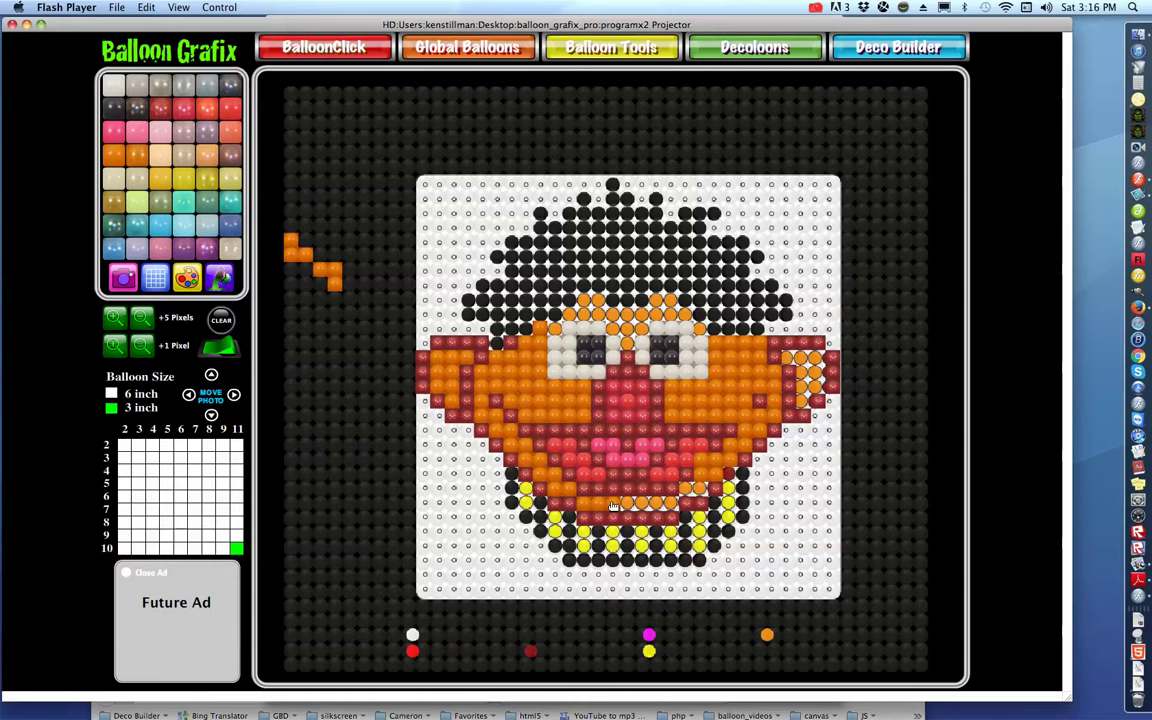
left_click_drag(617, 508, 672, 508)
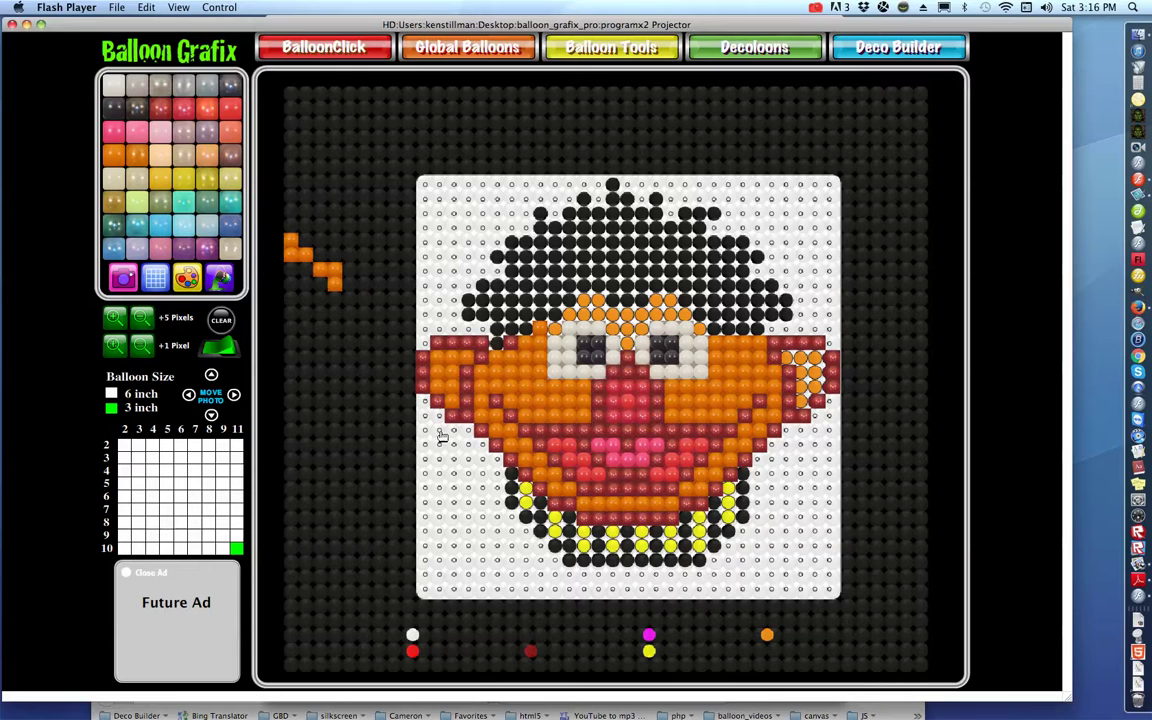
Fill the forehead around and between the eyes and the inside of the right ear with orange balloons.
left_click(116, 155)
left_click(560, 328)
left_click(584, 300)
left_click(598, 300)
left_click(612, 314)
left_click(627, 329)
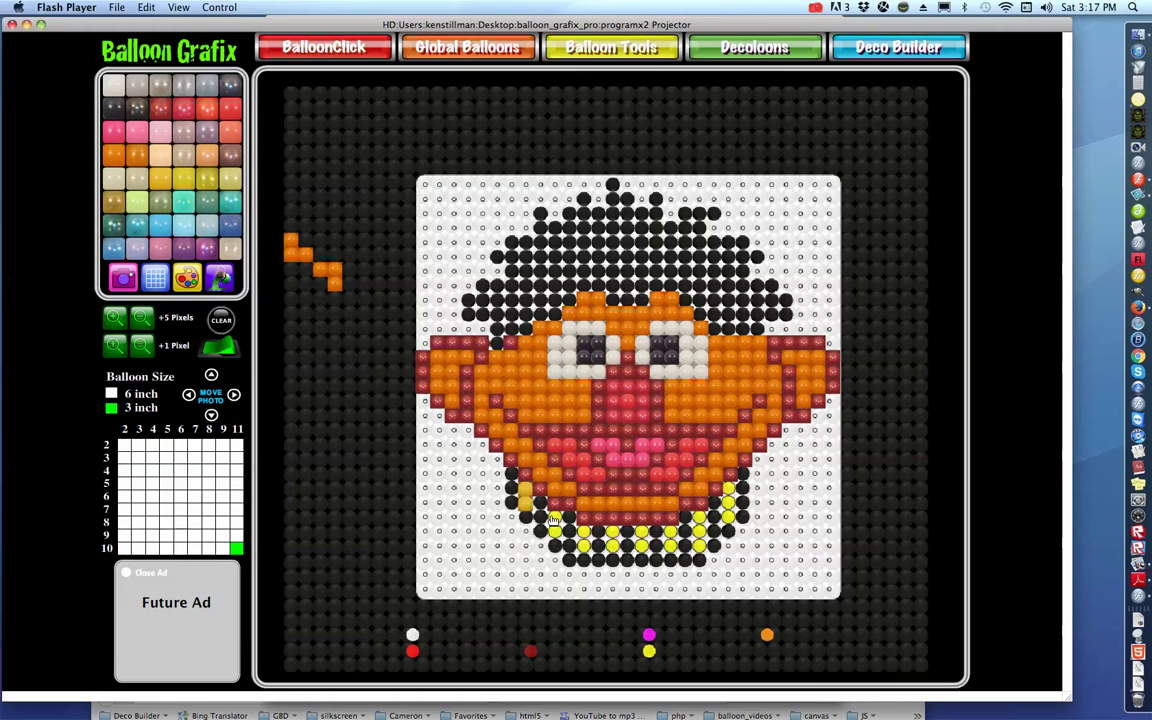
Fill the remaining yellow stripes of the shirt collar with golden yellow balloons, from the chin's left side round to the right.
left_click(583, 542)
left_click(613, 538)
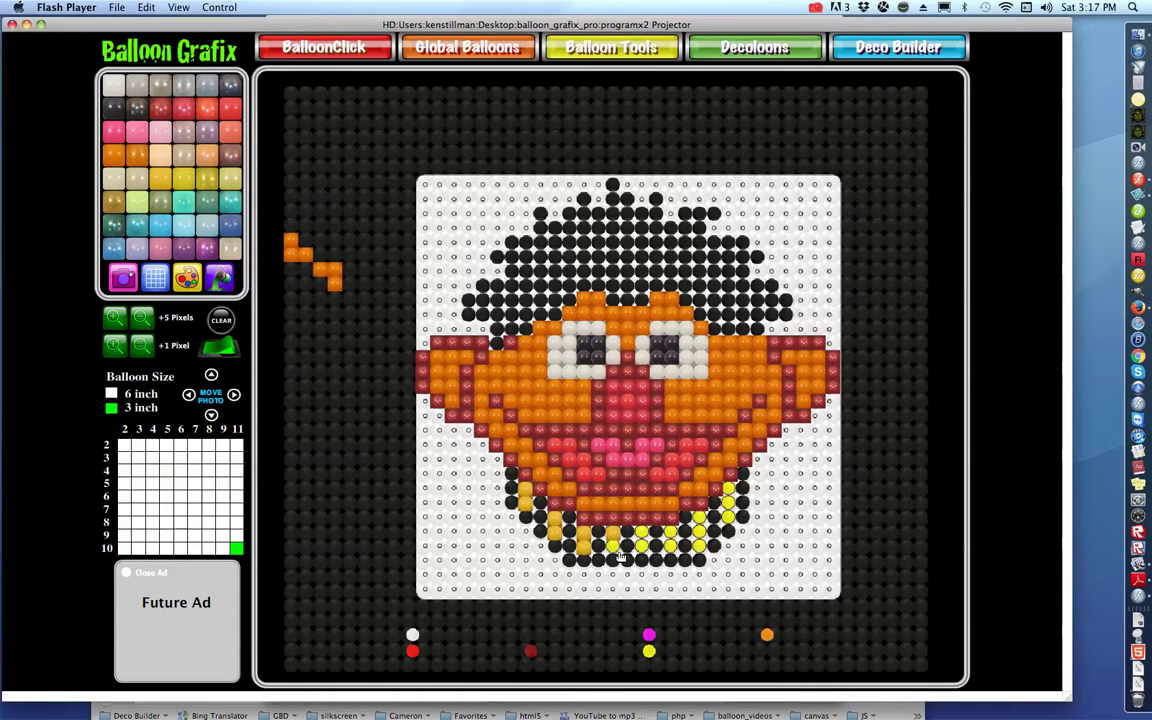
left_click(641, 542)
left_click(670, 542)
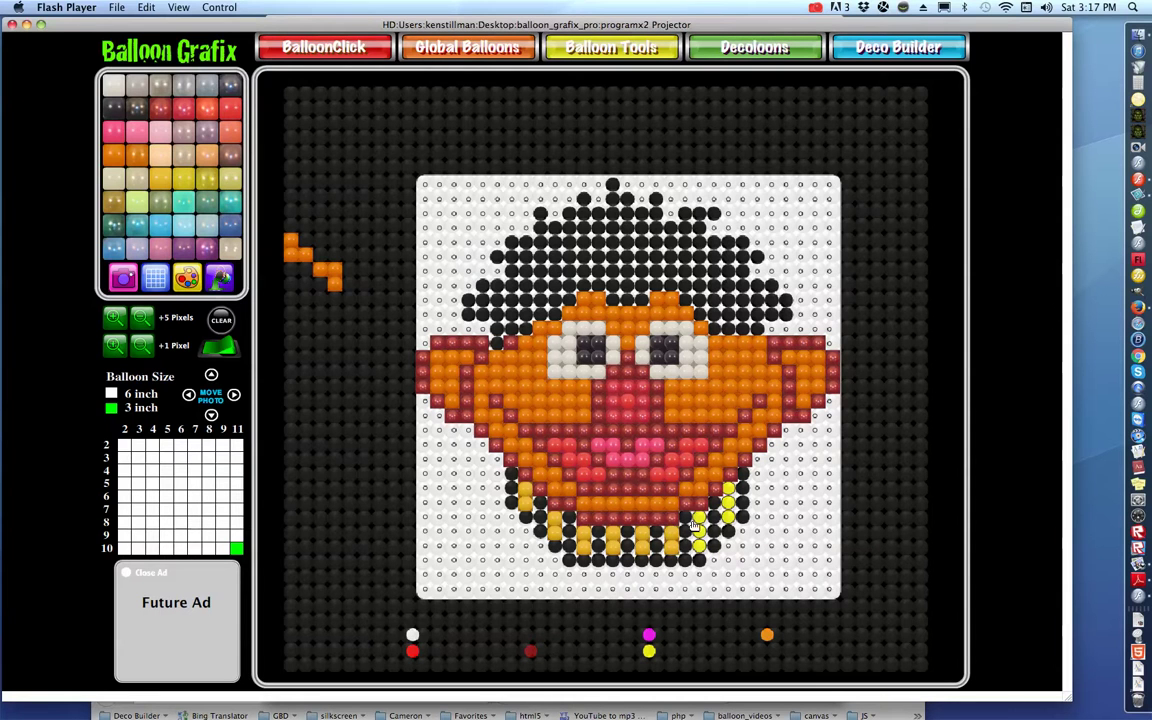
left_click(700, 537)
left_click(728, 516)
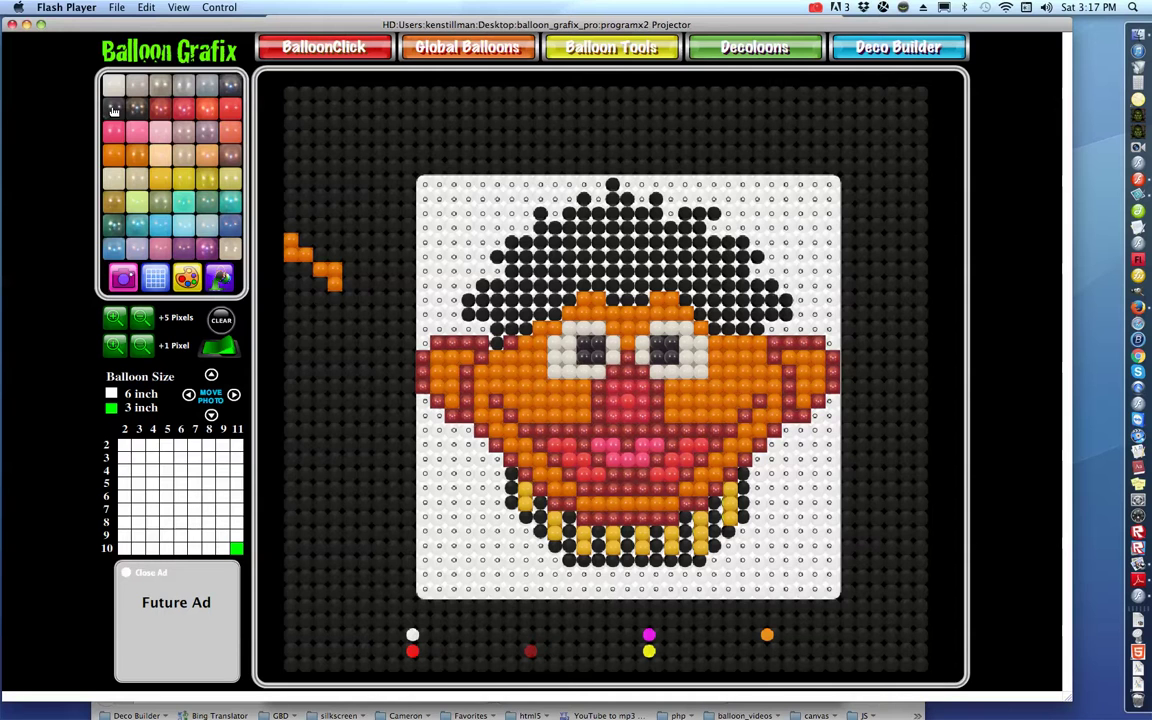
Cover the hair and the dark outline and stripes of the shirt collar with black balloons.
mouse_move(541, 237)
left_mouse_down()
mouse_move(676, 247)
mouse_move(535, 261)
mouse_move(586, 240)
mouse_move(524, 288)
mouse_move(573, 273)
mouse_move(521, 302)
mouse_move(528, 270)
mouse_move(518, 272)
mouse_move(513, 249)
mouse_move(501, 257)
mouse_move(519, 297)
mouse_move(492, 292)
mouse_move(508, 306)
mouse_move(466, 311)
mouse_move(525, 320)
mouse_move(502, 328)
mouse_move(500, 343)
mouse_move(534, 296)
mouse_move(546, 314)
mouse_move(560, 290)
mouse_move(597, 278)
mouse_move(530, 245)
mouse_move(631, 264)
mouse_move(613, 189)
mouse_move(565, 228)
mouse_move(541, 205)
mouse_move(541, 249)
mouse_move(485, 225)
mouse_move(578, 232)
mouse_move(570, 255)
mouse_move(627, 298)
mouse_move(668, 262)
mouse_move(685, 266)
mouse_move(690, 250)
mouse_move(656, 203)
mouse_move(630, 214)
mouse_move(567, 188)
mouse_move(592, 246)
mouse_move(666, 241)
mouse_move(606, 208)
mouse_move(630, 205)
mouse_move(716, 212)
mouse_move(723, 264)
left_mouse_up()
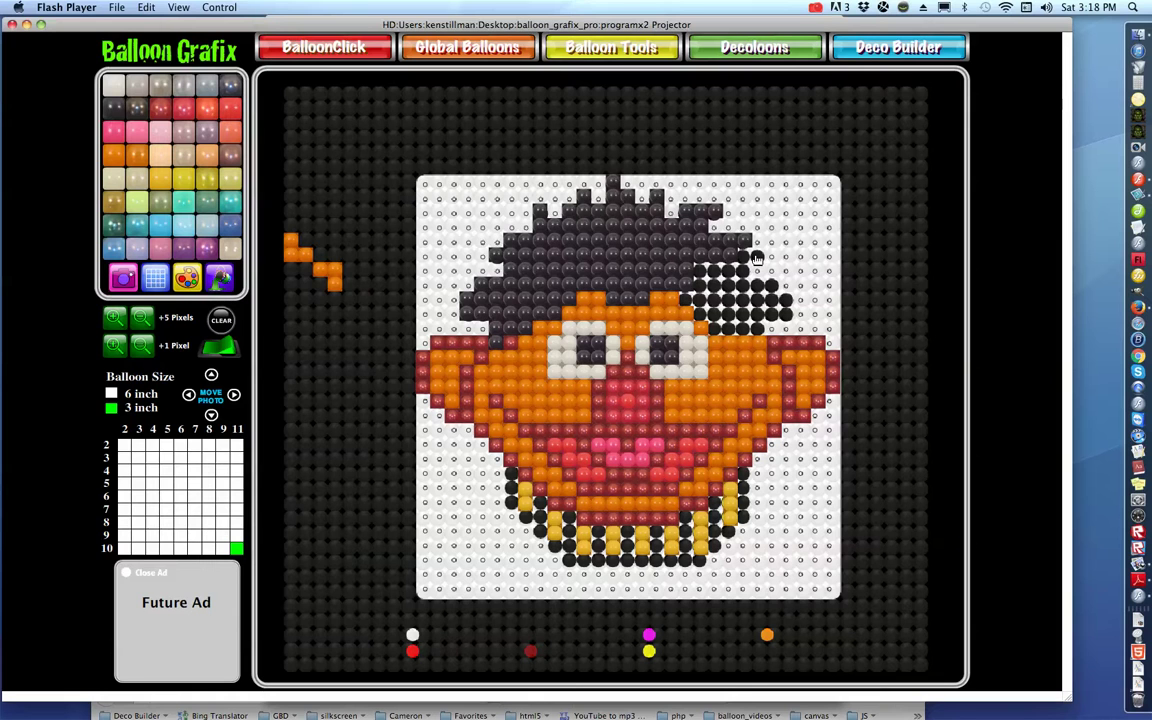
mouse_move(697, 257)
left_mouse_down()
mouse_move(746, 259)
mouse_move(670, 253)
mouse_move(787, 306)
mouse_move(722, 328)
mouse_move(699, 302)
mouse_move(701, 271)
mouse_move(748, 296)
mouse_move(730, 318)
mouse_move(745, 318)
left_mouse_up()
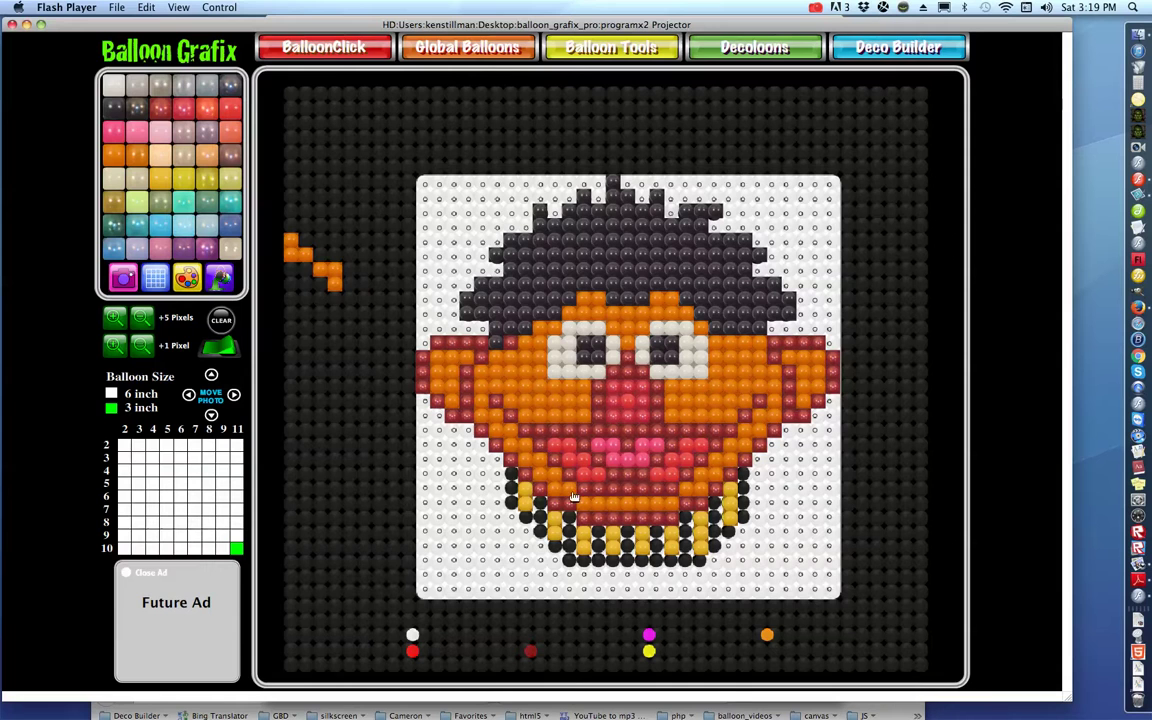
left_click_drag(513, 477, 513, 511)
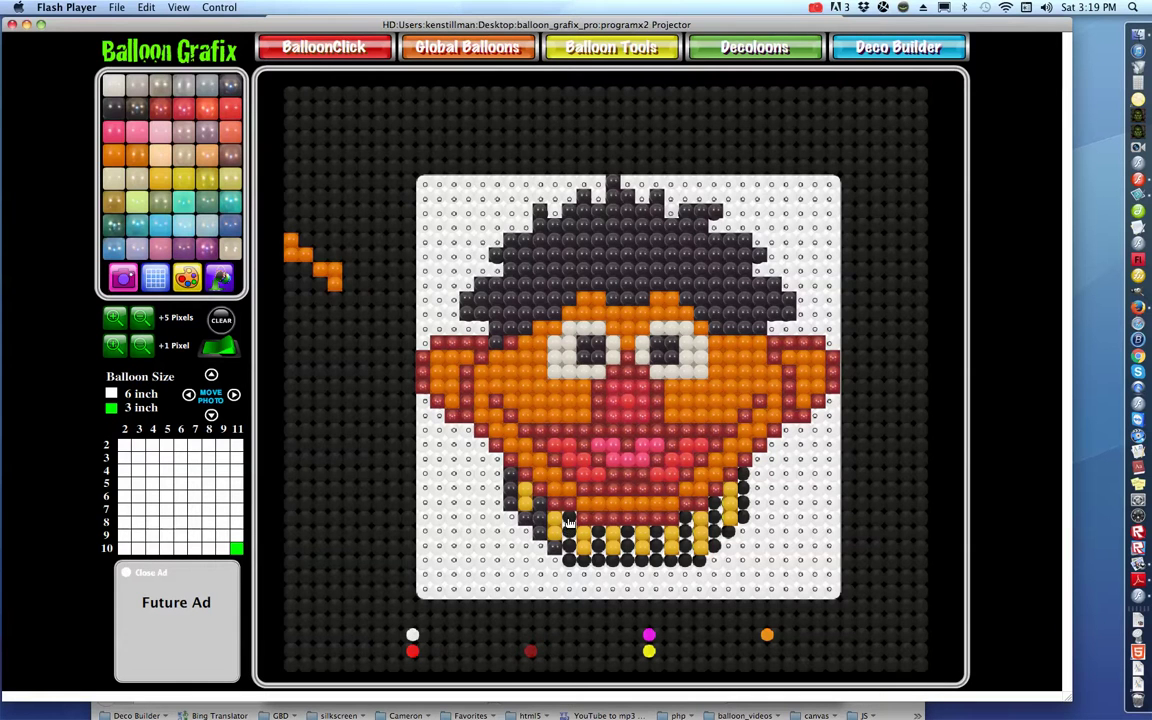
left_click_drag(567, 515, 571, 545)
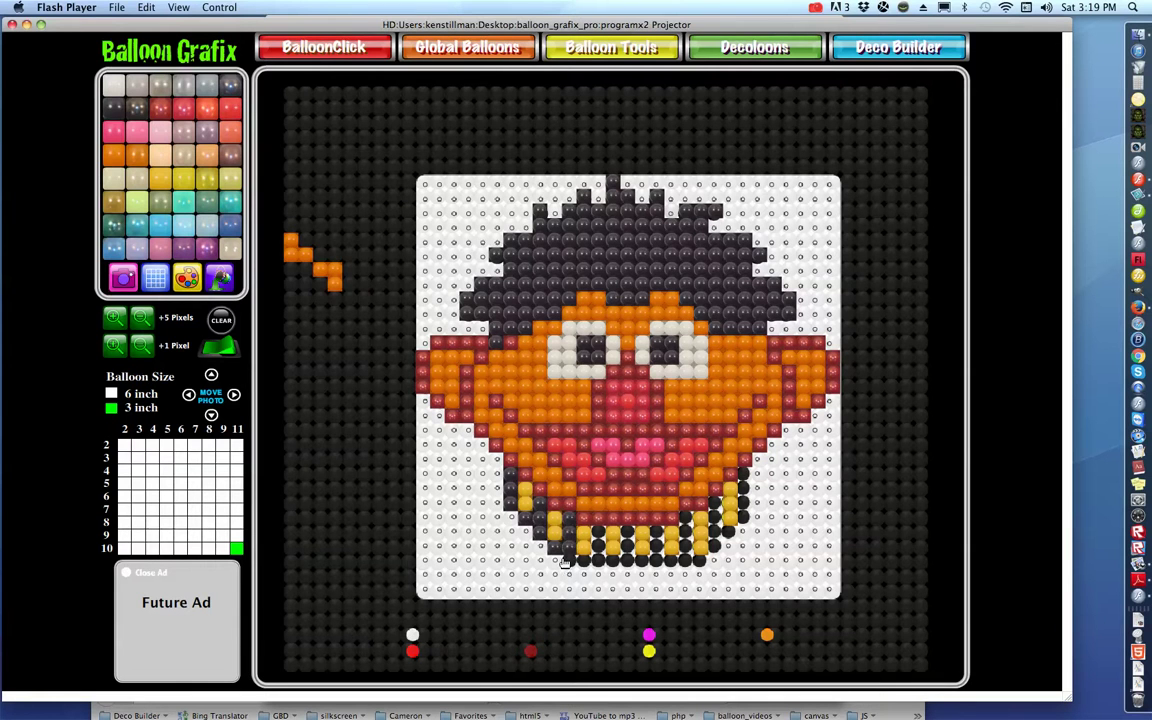
left_click_drag(584, 565, 627, 565)
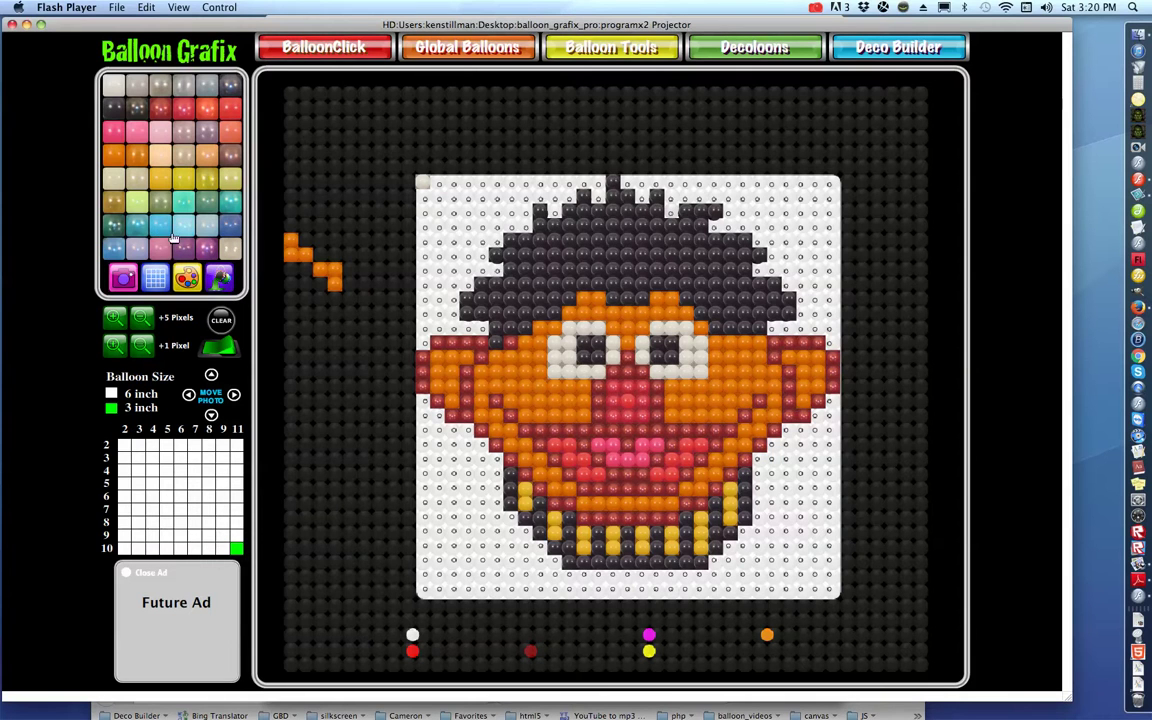
Fill the background above the left ear and along the left side of the hair with light blue balloons.
left_click(160, 226)
left_click(423, 183)
mouse_move(442, 192)
left_mouse_down()
mouse_move(600, 185)
mouse_move(416, 195)
mouse_move(568, 197)
mouse_move(555, 209)
mouse_move(536, 195)
mouse_move(522, 223)
mouse_move(429, 215)
mouse_move(526, 232)
mouse_move(419, 228)
mouse_move(424, 242)
mouse_move(499, 241)
mouse_move(439, 249)
mouse_move(425, 274)
mouse_move(435, 256)
mouse_move(422, 257)
mouse_move(421, 287)
mouse_move(447, 259)
mouse_move(467, 263)
mouse_move(464, 285)
mouse_move(498, 262)
mouse_move(443, 287)
mouse_move(426, 340)
left_mouse_up()
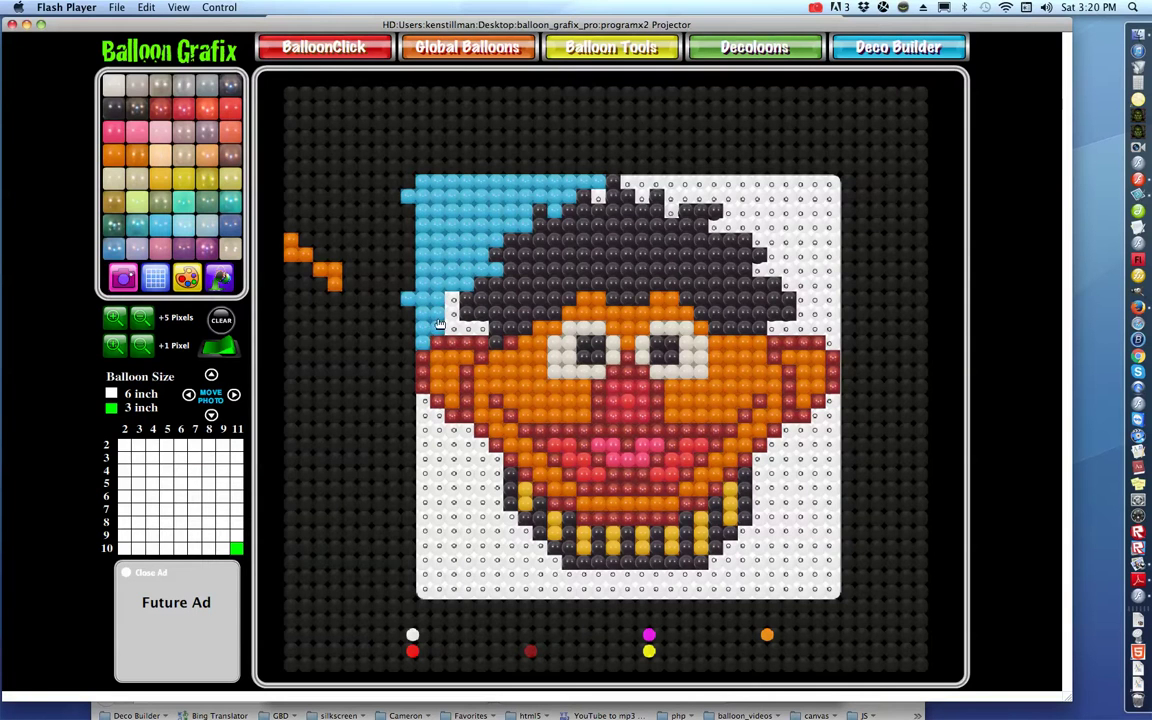
mouse_move(418, 297)
left_mouse_down()
mouse_move(480, 328)
mouse_move(452, 322)
mouse_move(453, 300)
left_mouse_up()
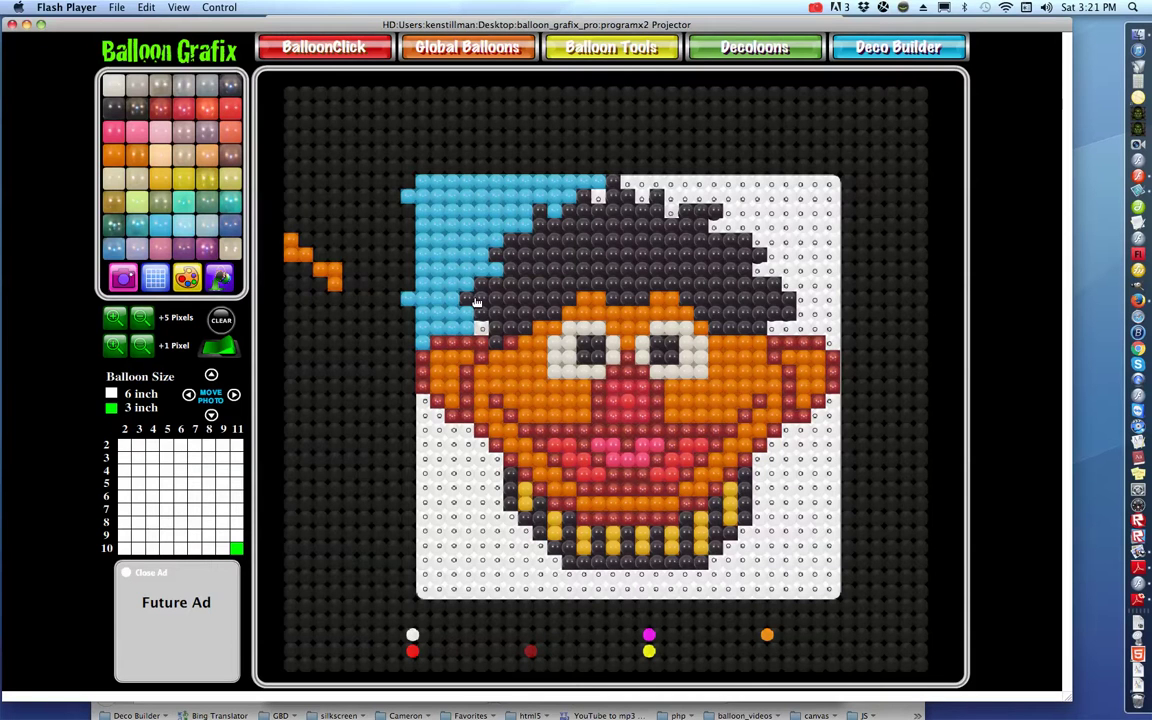
left_click(466, 300)
left_click(479, 286)
mouse_move(498, 272)
left_mouse_down()
mouse_move(483, 328)
mouse_move(518, 326)
left_mouse_up()
Fill the background above the right ear and around the hair's upper spikes with light blue balloons.
mouse_move(836, 185)
left_mouse_down()
mouse_move(833, 343)
mouse_move(833, 330)
mouse_move(778, 328)
mouse_move(813, 320)
mouse_move(814, 298)
mouse_move(833, 304)
mouse_move(767, 270)
mouse_move(780, 252)
mouse_move(819, 274)
mouse_move(818, 247)
mouse_move(718, 226)
mouse_move(821, 226)
mouse_move(769, 226)
mouse_move(804, 185)
mouse_move(816, 188)
mouse_move(819, 217)
mouse_move(812, 194)
mouse_move(807, 211)
mouse_move(785, 179)
mouse_move(620, 182)
mouse_move(660, 168)
mouse_move(742, 178)
left_mouse_up()
left_click(626, 167)
left_click_drag(790, 195, 680, 190)
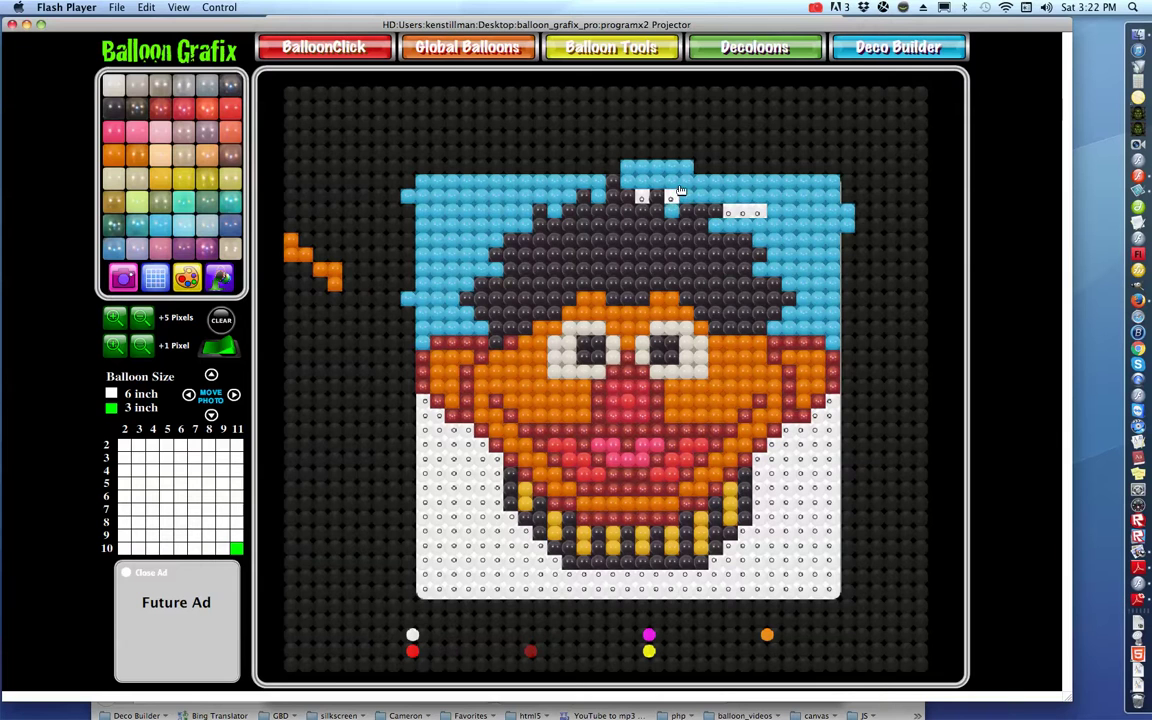
left_click_drag(631, 180, 642, 183)
left_click_drag(846, 268, 850, 232)
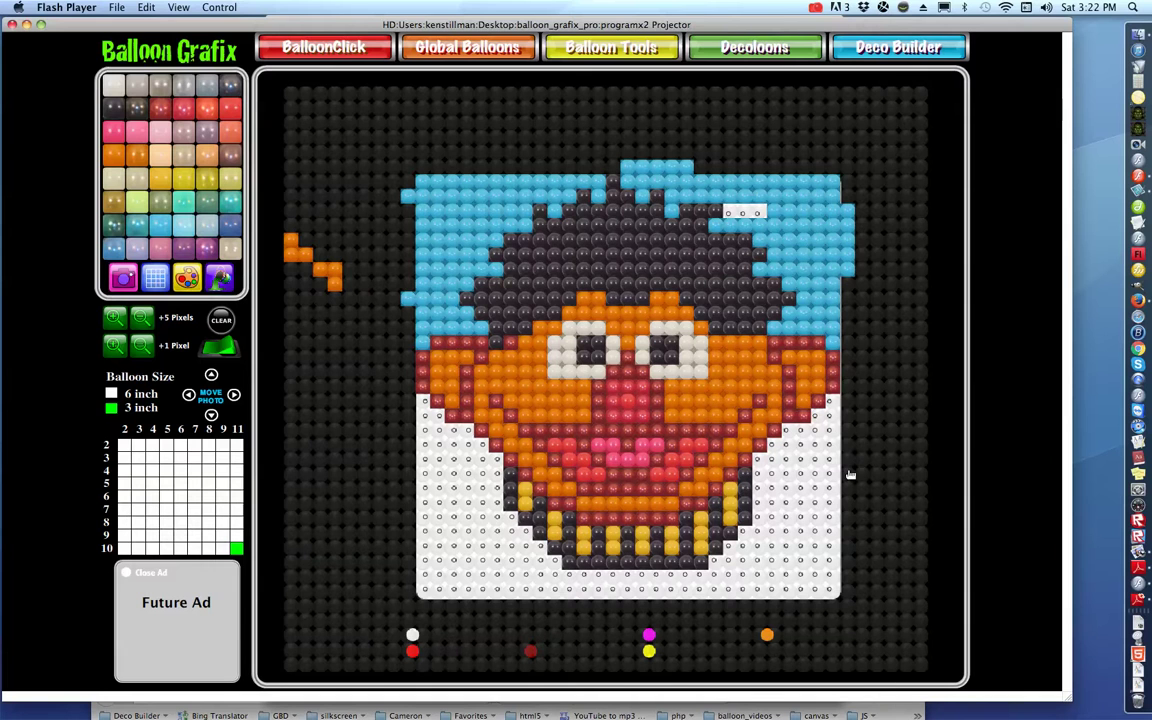
Fill the background below the right ear and the gap beside the hair's upper right spikes with light blue balloons.
mouse_move(830, 410)
left_mouse_down()
mouse_move(825, 494)
mouse_move(838, 532)
mouse_move(842, 483)
mouse_move(826, 600)
mouse_move(835, 448)
mouse_move(823, 421)
mouse_move(807, 459)
mouse_move(808, 444)
mouse_move(792, 437)
mouse_move(793, 525)
mouse_move(816, 463)
mouse_move(804, 510)
mouse_move(806, 478)
mouse_move(833, 482)
mouse_move(815, 560)
mouse_move(787, 540)
mouse_move(792, 493)
mouse_move(775, 450)
mouse_move(775, 576)
mouse_move(765, 471)
mouse_move(779, 561)
mouse_move(746, 540)
mouse_move(744, 558)
mouse_move(735, 553)
mouse_move(703, 588)
mouse_move(776, 588)
mouse_move(810, 563)
mouse_move(760, 576)
left_mouse_up()
left_click(920, 563)
left_click(891, 228)
left_click(920, 240)
left_click_drag(767, 212, 730, 217)
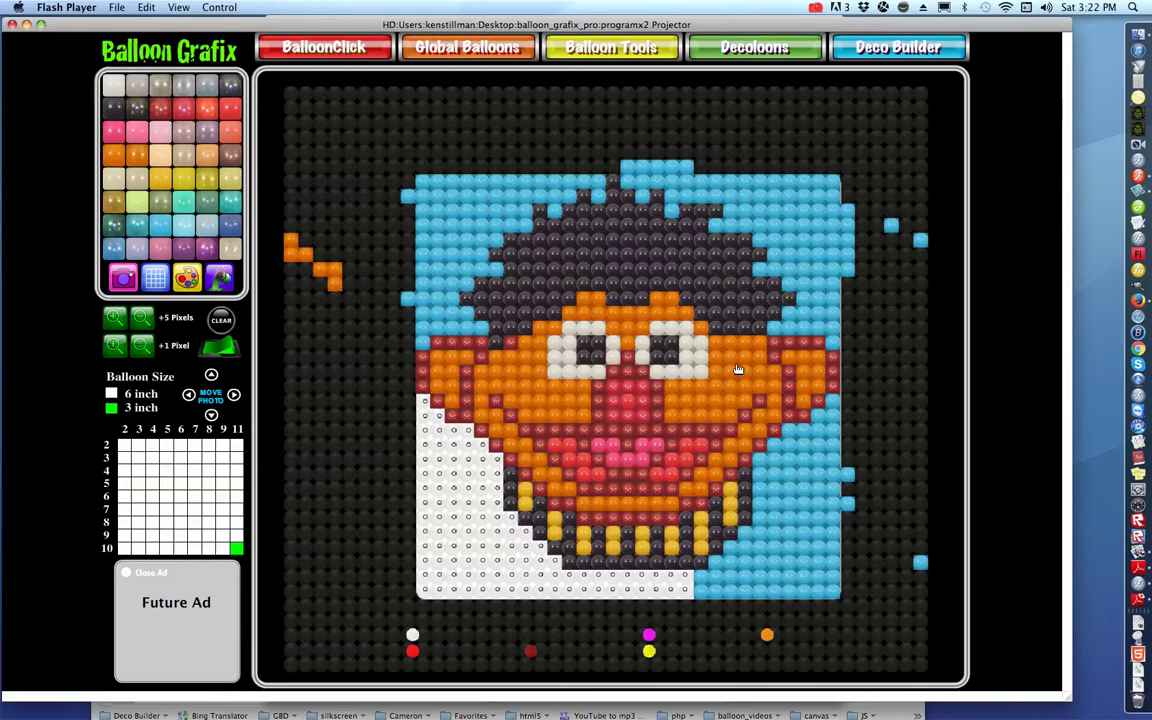
Clear the light blue balloons along the hair's right edge and repaint those cells light blue.
left_click(773, 329)
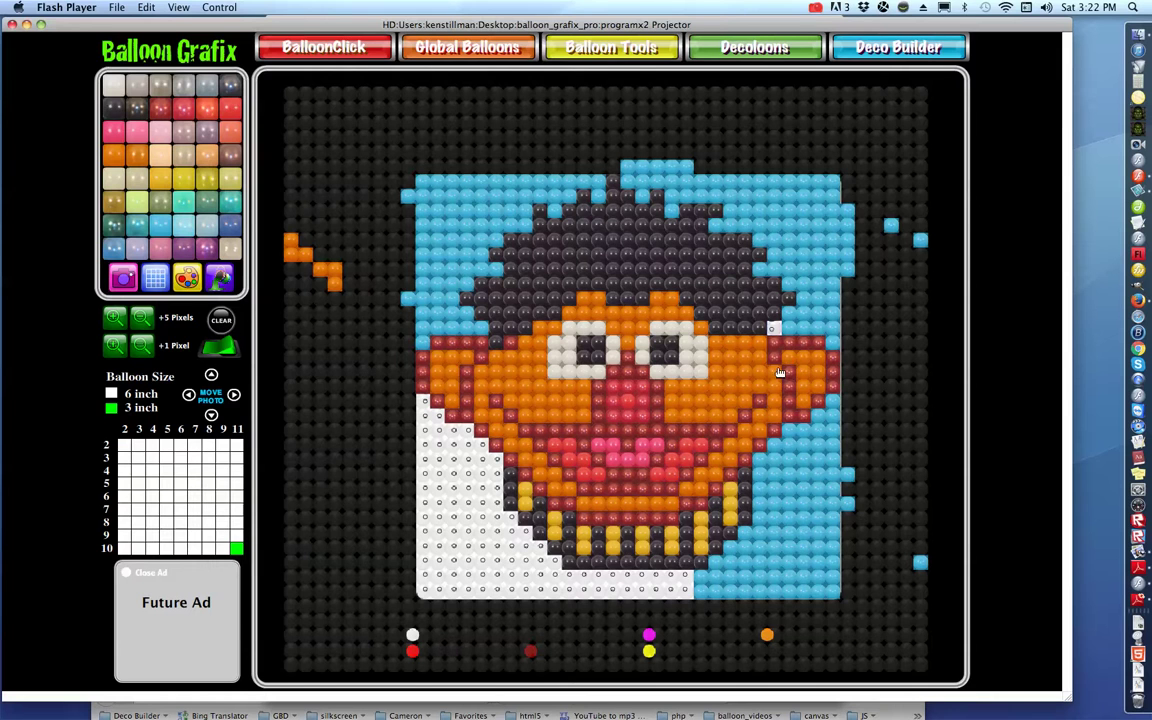
left_click(771, 256)
left_click(729, 212)
left_click(714, 226)
left_click(758, 242)
left_click(774, 284)
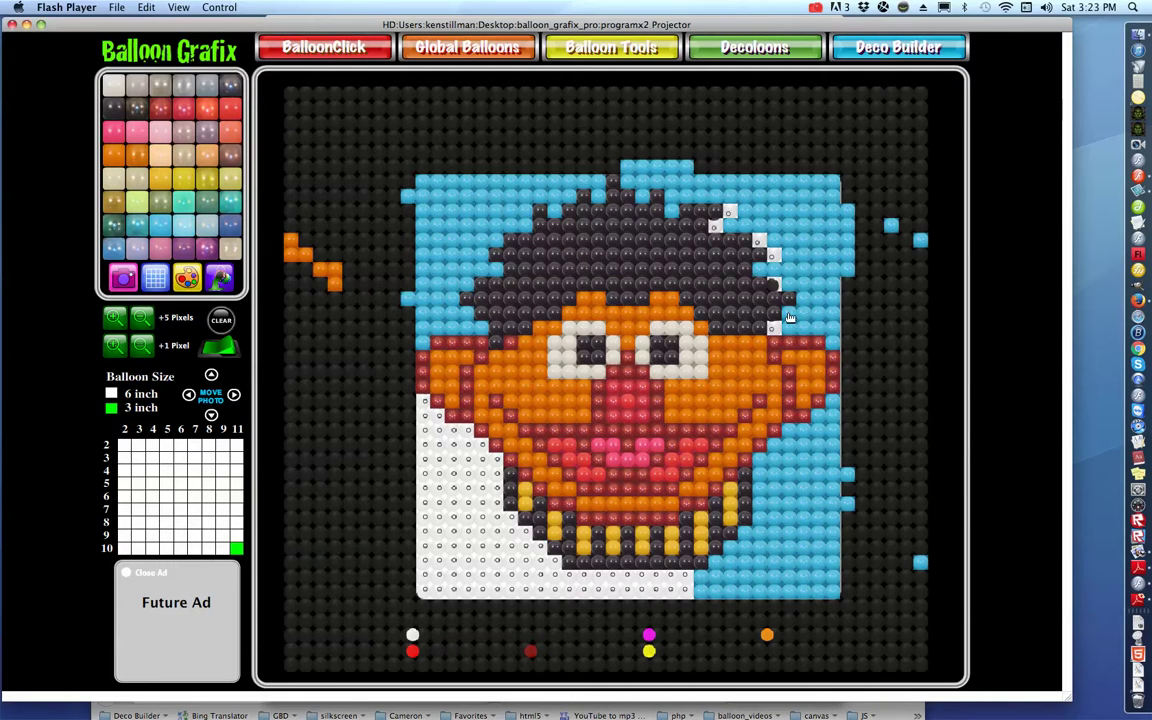
left_click(760, 271)
left_click(746, 240)
mouse_move(729, 216)
left_mouse_down()
mouse_move(760, 238)
mouse_move(772, 255)
mouse_move(758, 266)
mouse_move(770, 320)
left_mouse_up()
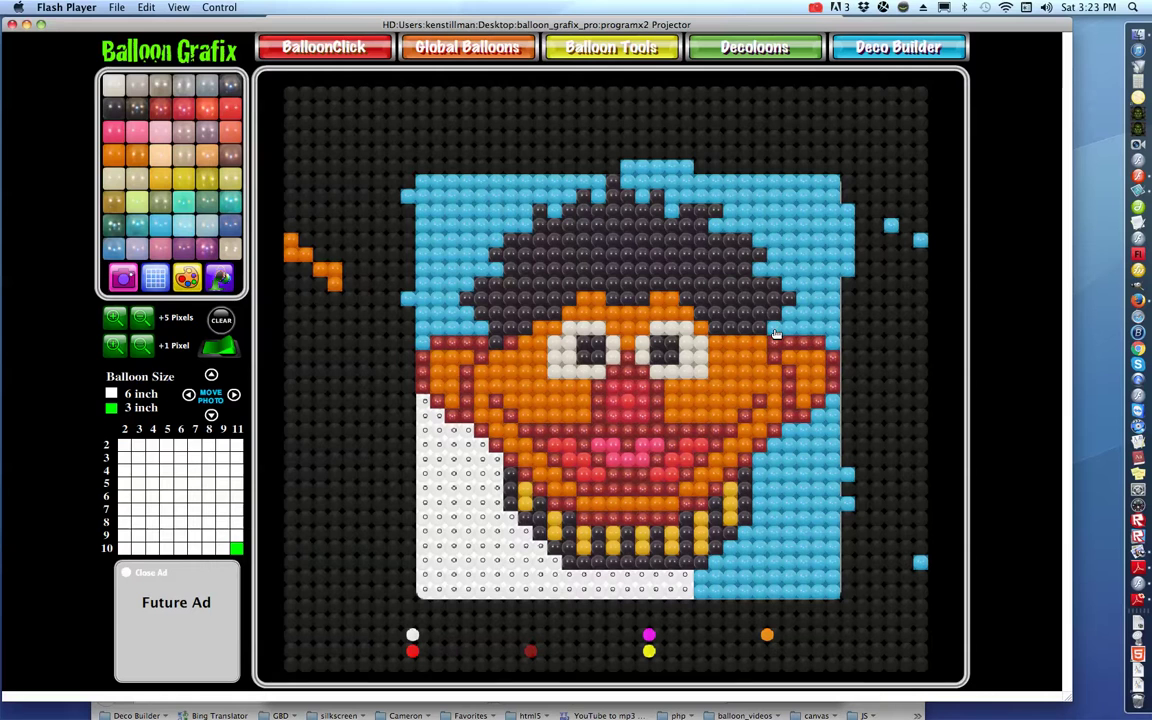
left_click(222, 347)
left_click(226, 348)
left_click(226, 348)
left_click(226, 348)
left_click(226, 348)
Fill the background below the left ear and under the collar with light blue balloons.
left_click(290, 393)
mouse_move(423, 407)
left_mouse_down()
mouse_move(410, 445)
mouse_move(421, 433)
mouse_move(427, 589)
mouse_move(593, 611)
mouse_move(724, 605)
mouse_move(550, 591)
mouse_move(697, 583)
mouse_move(540, 576)
mouse_move(688, 598)
mouse_move(476, 588)
mouse_move(499, 567)
mouse_move(552, 565)
mouse_move(499, 519)
mouse_move(494, 465)
mouse_move(436, 423)
mouse_move(438, 578)
mouse_move(452, 451)
mouse_move(452, 560)
mouse_move(510, 579)
mouse_move(488, 546)
left_mouse_up()
mouse_move(483, 467)
left_mouse_down()
mouse_move(470, 550)
mouse_move(456, 528)
mouse_move(461, 548)
mouse_move(463, 455)
mouse_move(442, 512)
mouse_move(478, 483)
mouse_move(482, 496)
left_mouse_up()
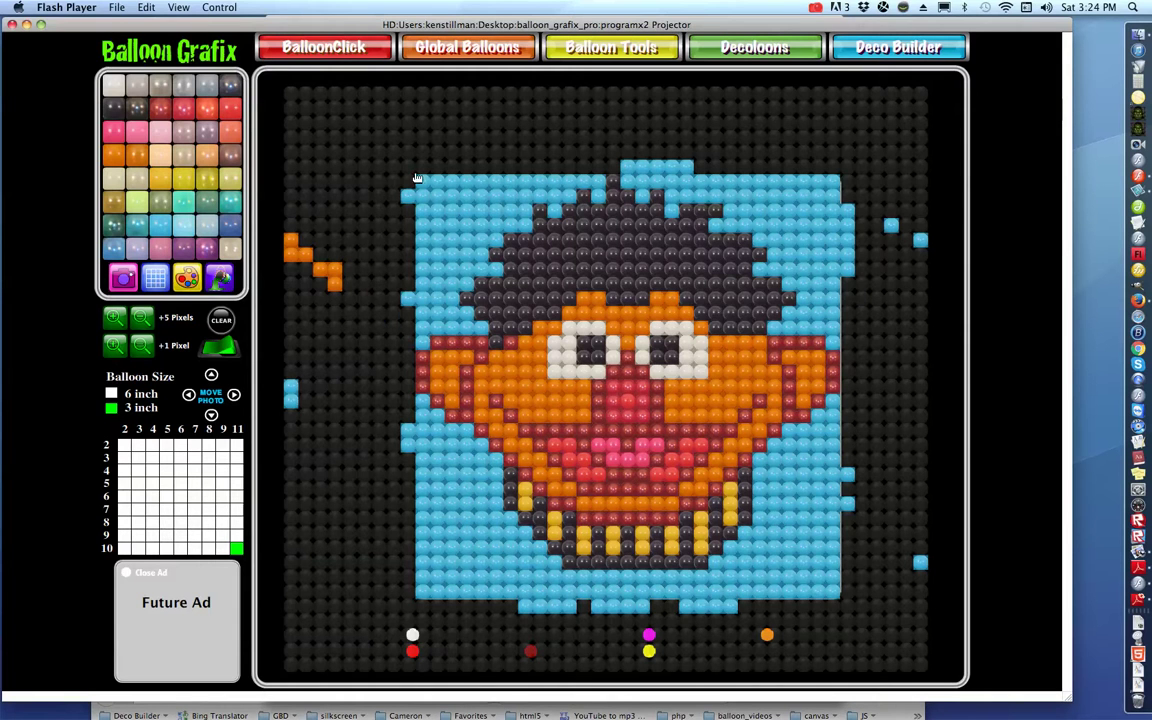
Extend the light blue background by one row of balloons above the hair and one column beyond each ear.
mouse_move(418, 170)
left_mouse_down()
mouse_move(833, 178)
mouse_move(853, 184)
mouse_move(857, 238)
mouse_move(867, 187)
mouse_move(881, 183)
mouse_move(863, 192)
mouse_move(849, 172)
mouse_move(848, 360)
mouse_move(835, 386)
mouse_move(851, 393)
mouse_move(829, 444)
mouse_move(835, 460)
mouse_move(844, 400)
mouse_move(858, 555)
mouse_move(848, 593)
left_mouse_up()
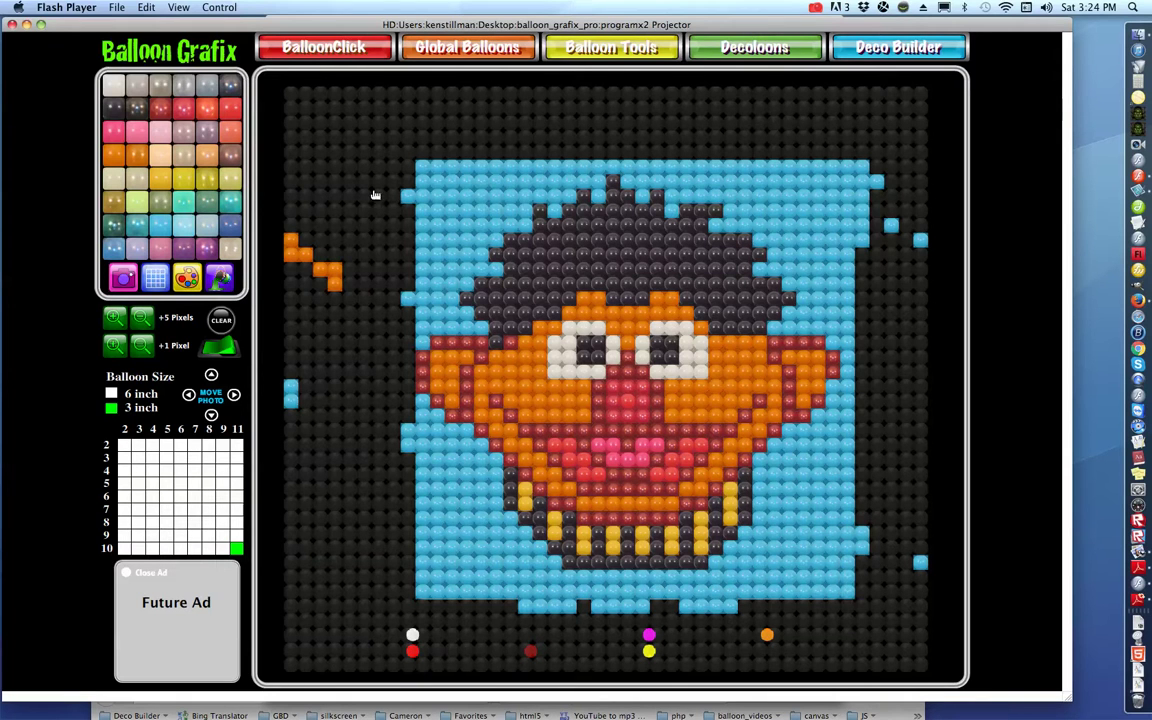
left_click_drag(408, 173, 407, 591)
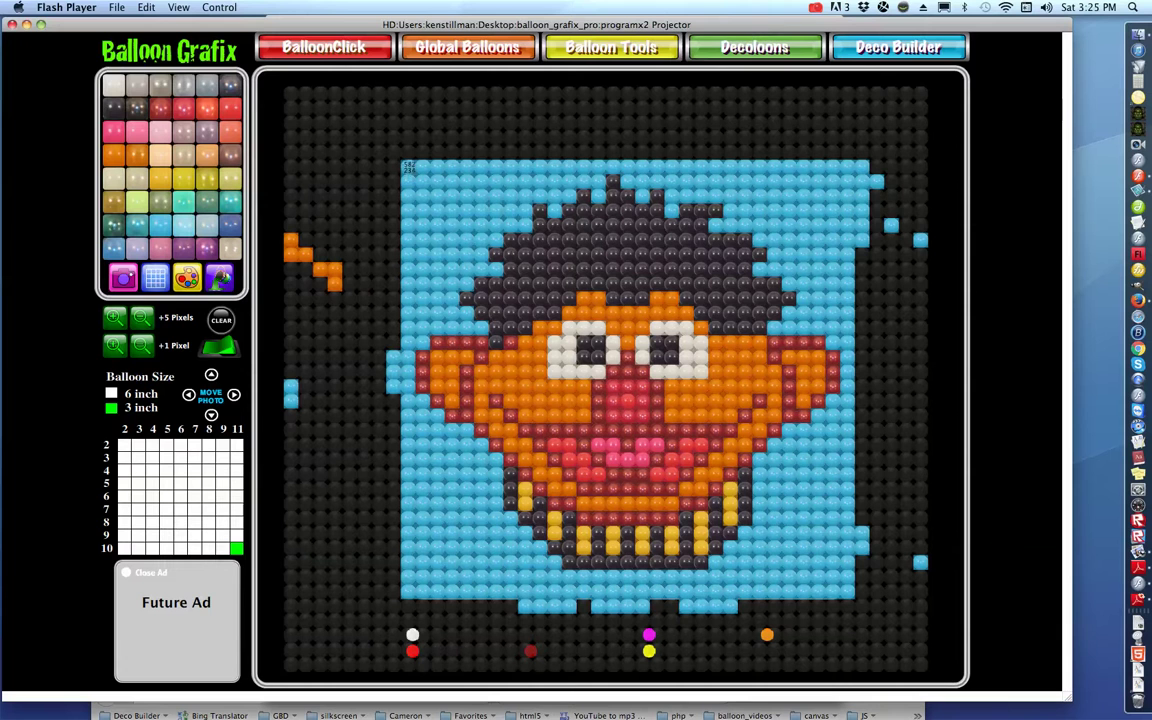
Capture a screenshot of just the mosaic, framed to the edges of its light blue background.
left_click_drag(401, 163, 855, 596)
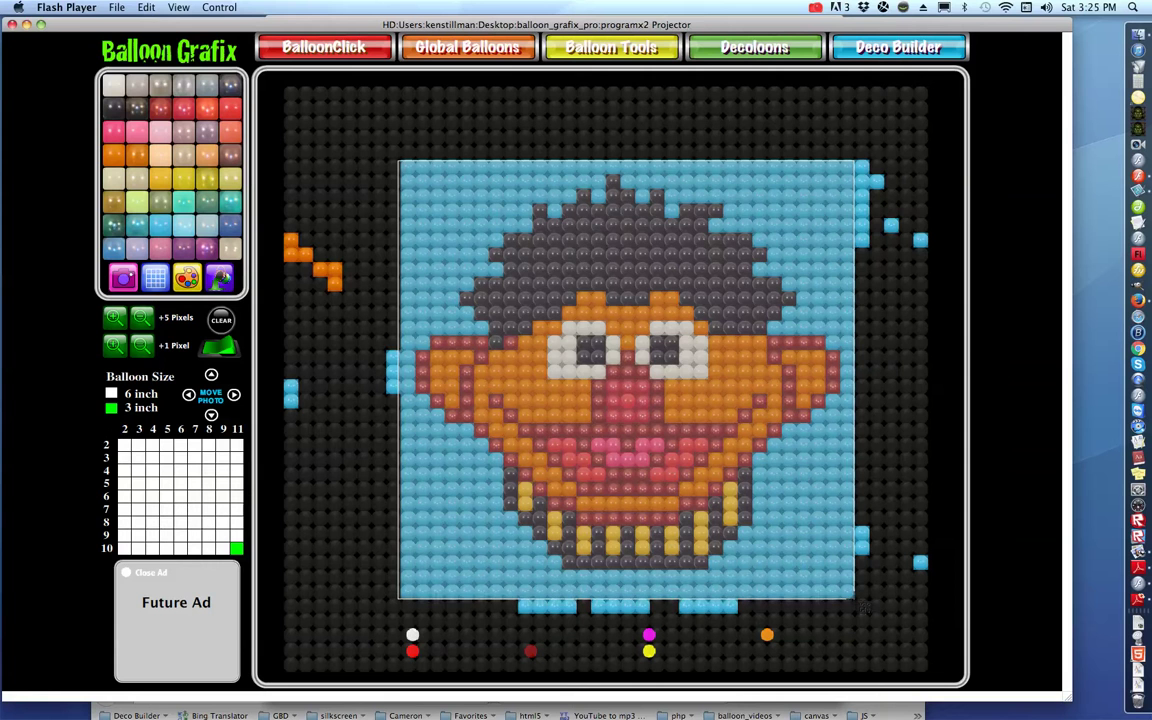
left_click(862, 609)
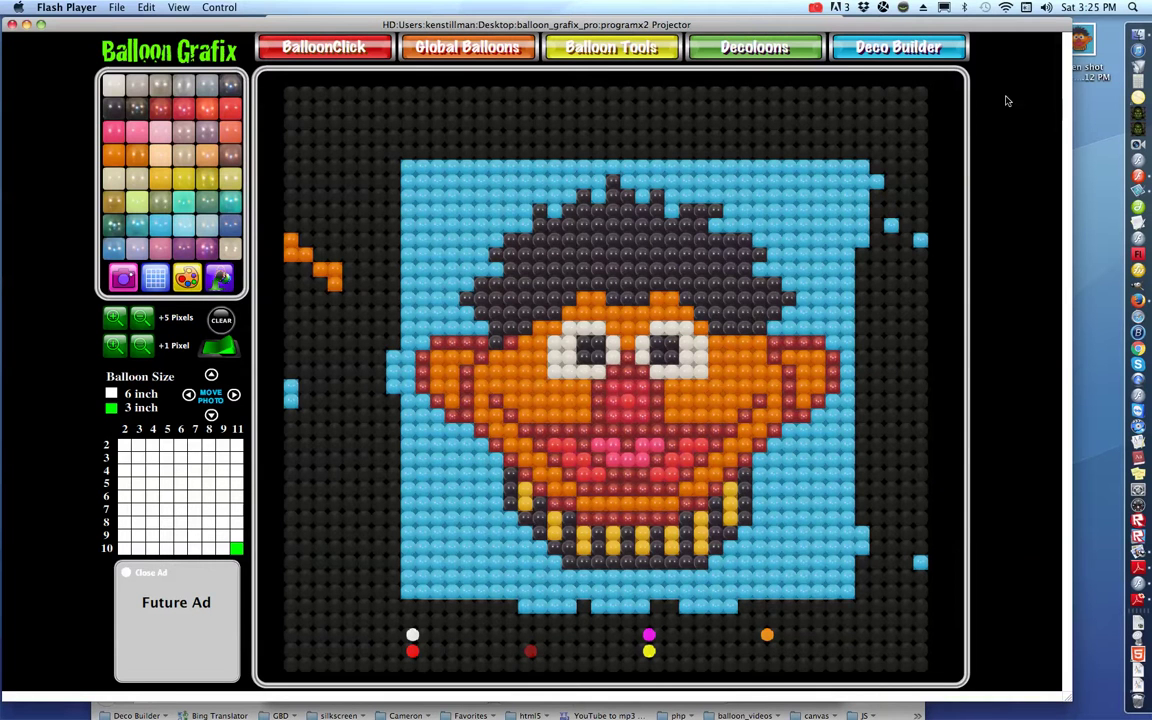
Open the mosaic screenshot from the desktop in Preview, view it beside the design, and return to the Balloon Grafix window.
left_click_drag(982, 24, 854, 24)
left_click(990, 60)
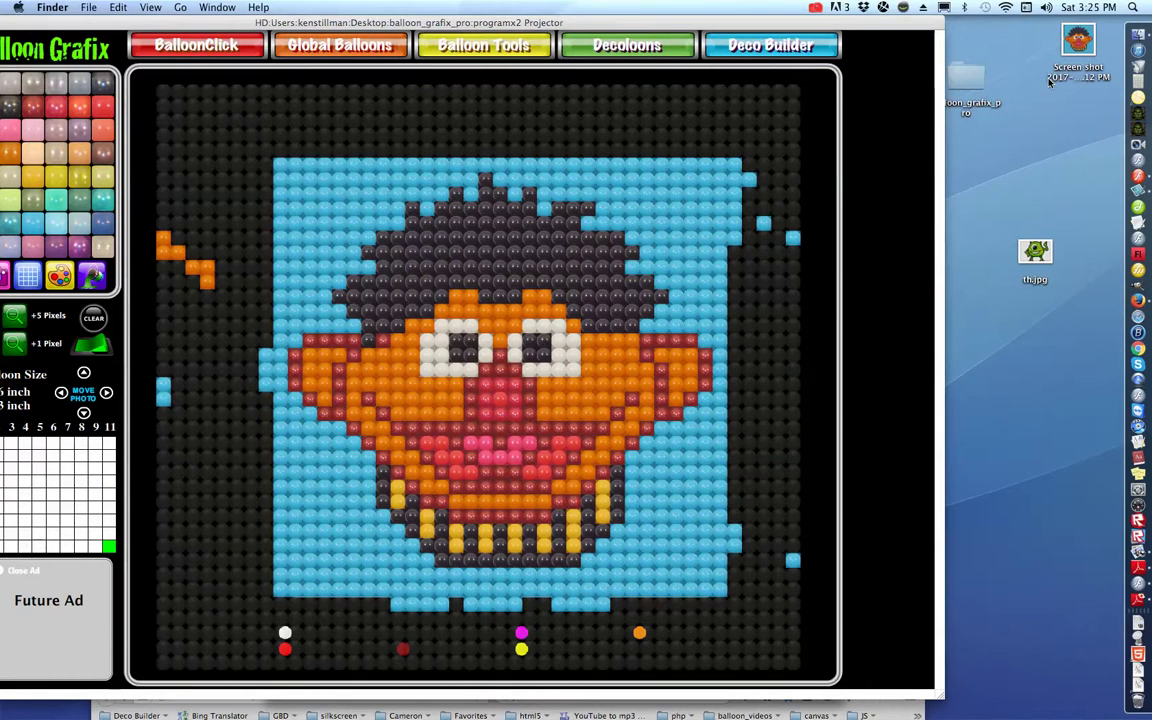
left_click(1077, 42)
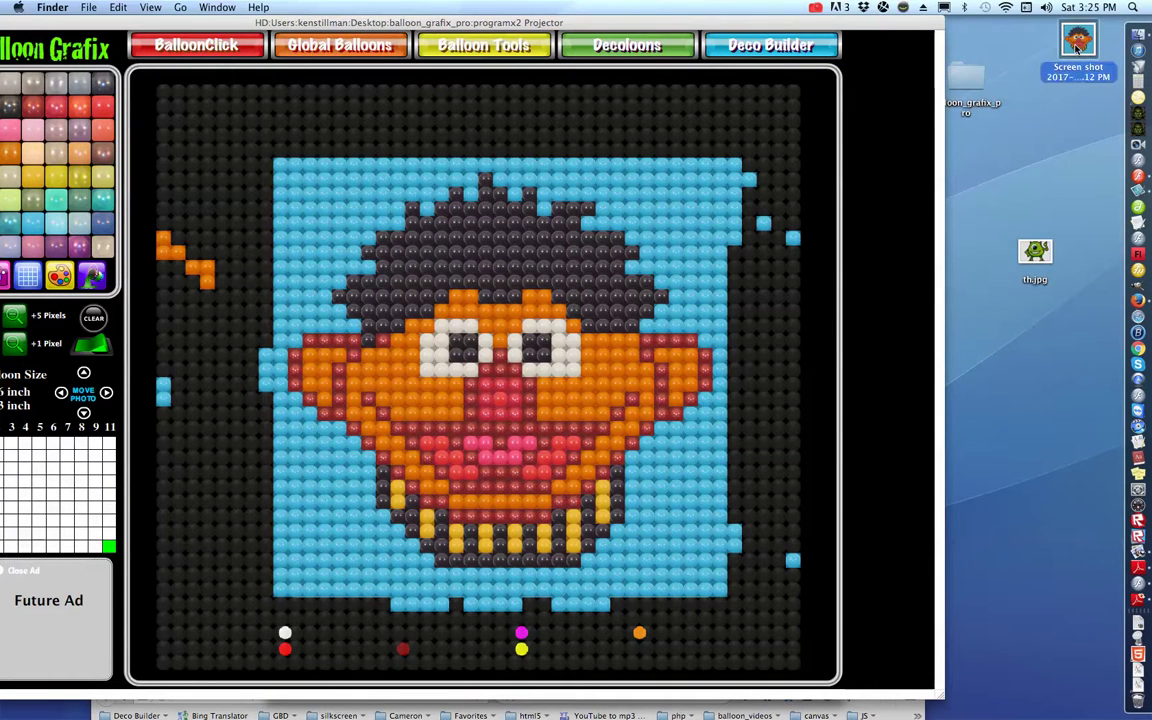
double_click(1077, 42)
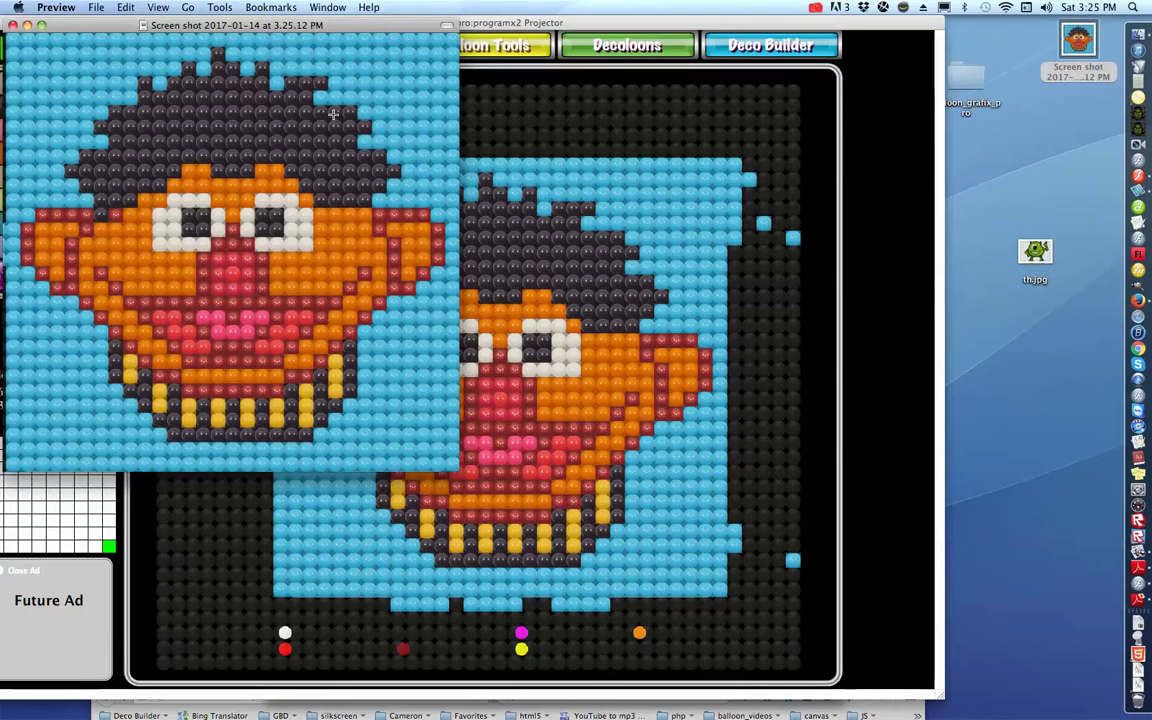
left_click_drag(99, 28, 664, 118)
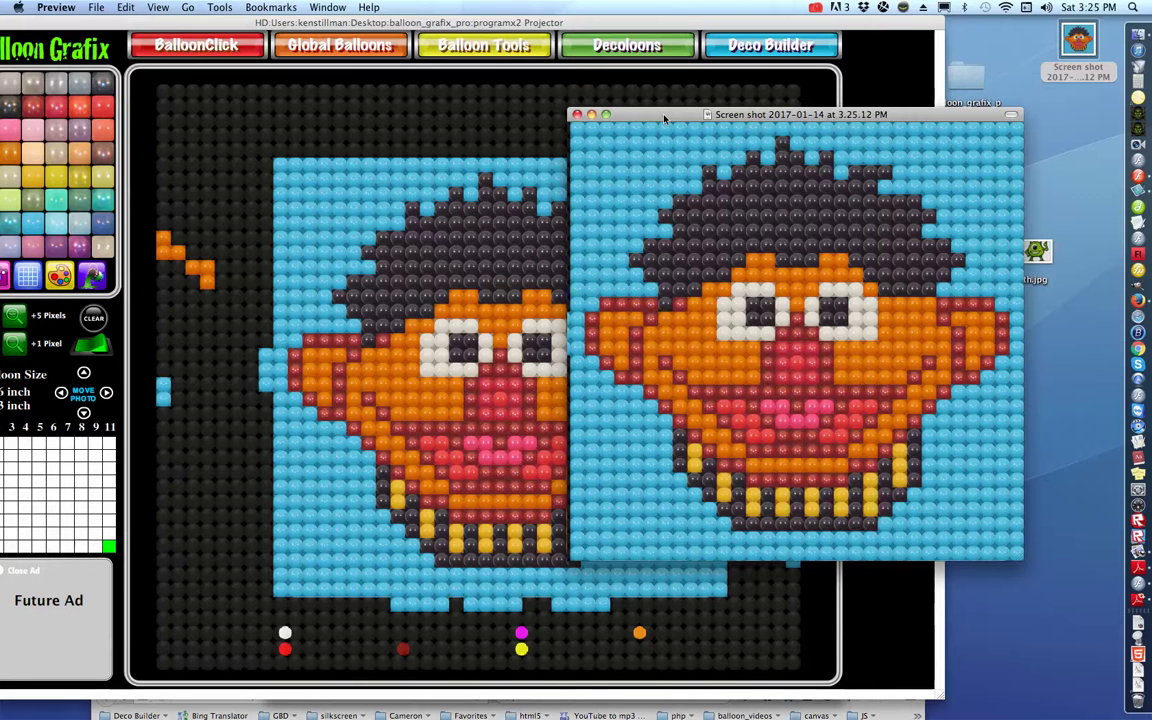
left_click(226, 25)
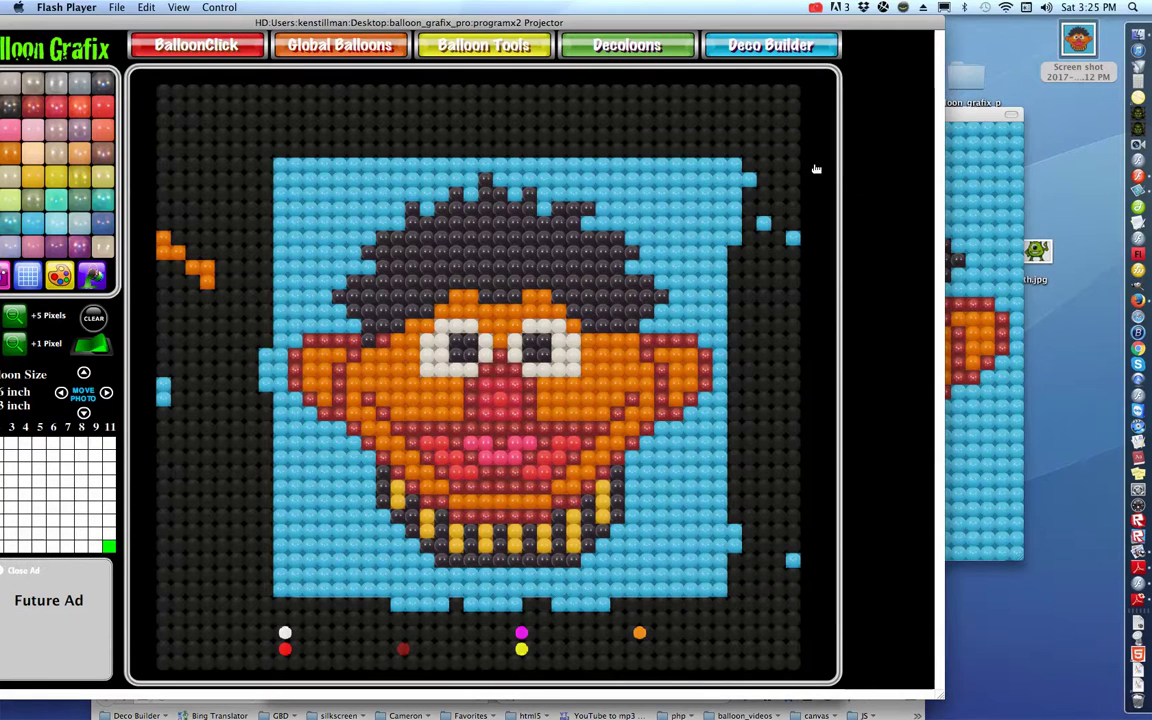
left_click(817, 10)
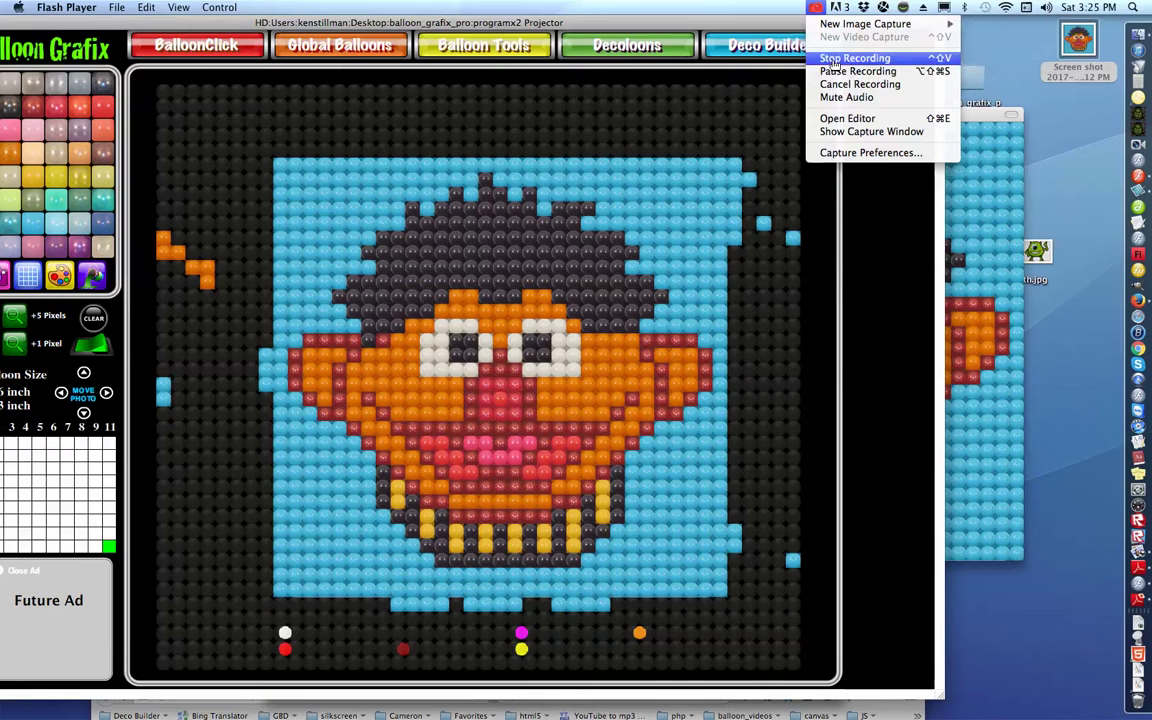